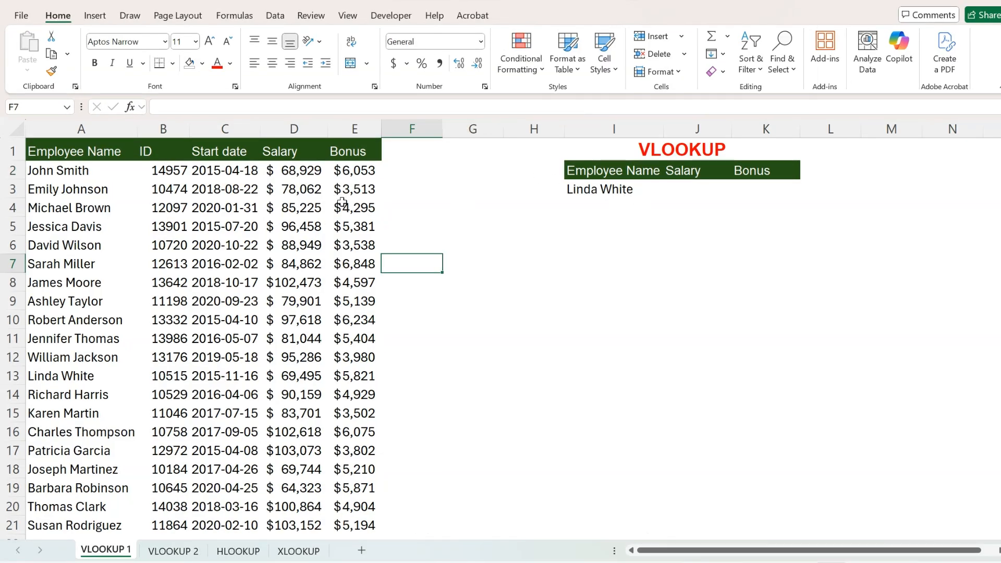
{"action": "left_click", "coordinate": [683, 192]}
{"action": "left_click", "coordinate": [784, 184]}
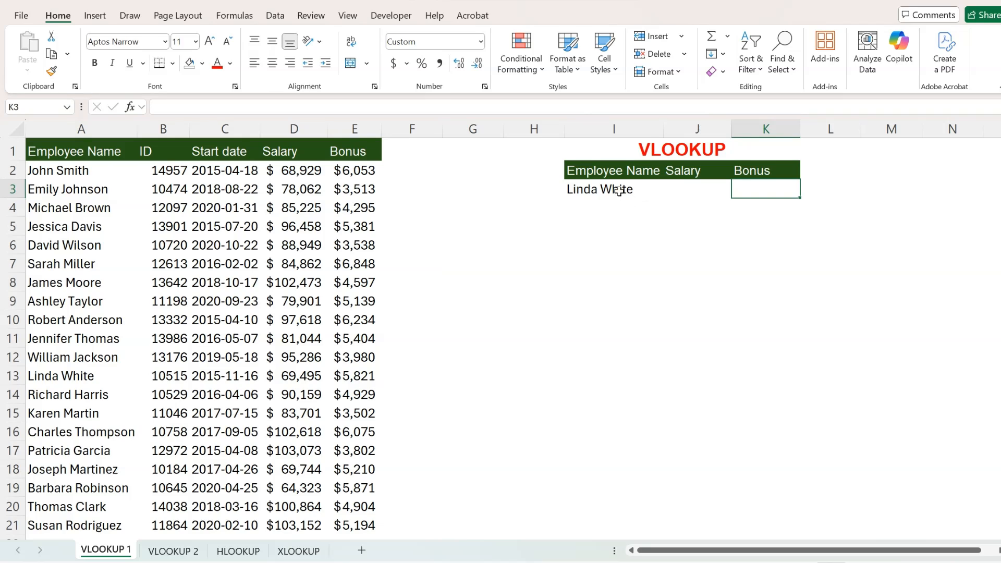
{"action": "left_click_drag", "start_coordinate": [44, 148], "coordinate": [360, 530]}
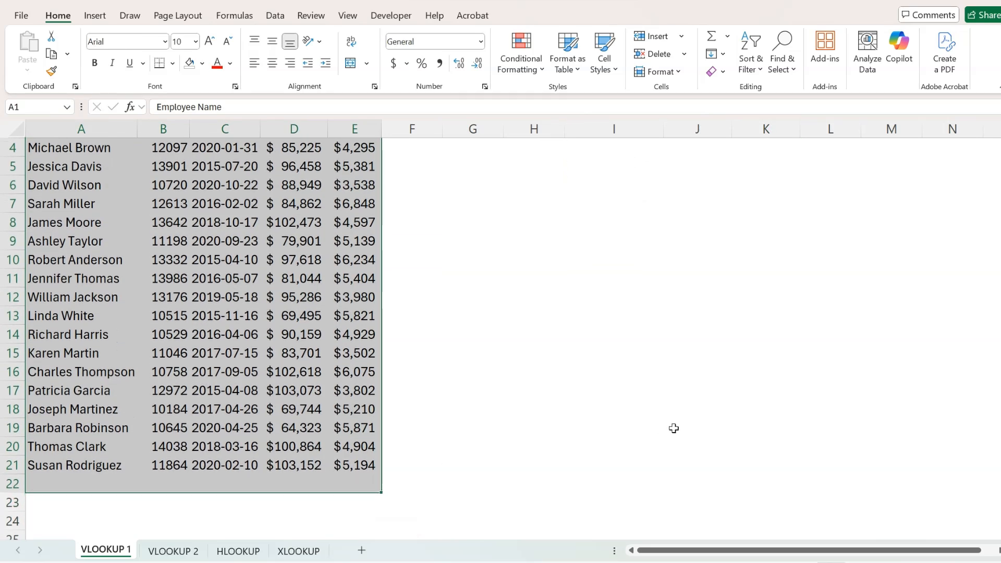
{"action": "scroll", "coordinate": [671, 313], "scroll_direction": "up", "scroll_amount": 1}
Enter an exact-match VLOOKUP in J3 that finds the name in I3 within A1:E21 and returns column 4.
{"action": "left_click", "coordinate": [678, 185]}
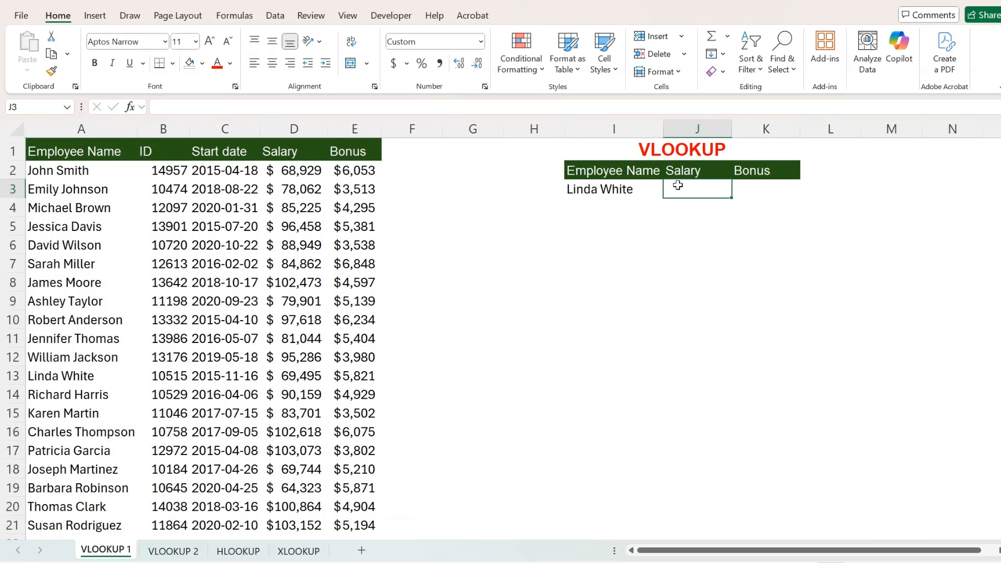
{"action": "type", "text": "=vl"}
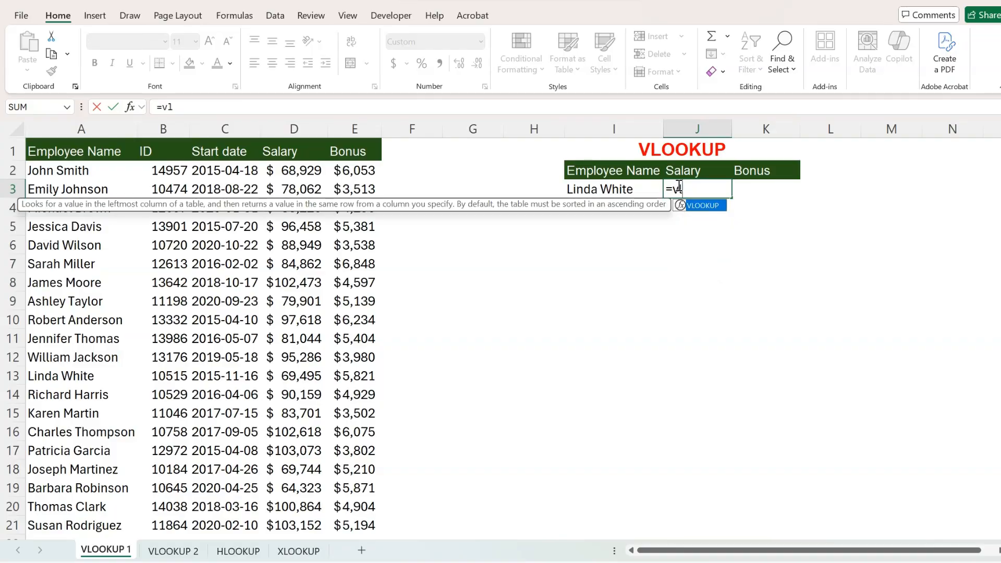
{"action": "key", "text": "Tab"}
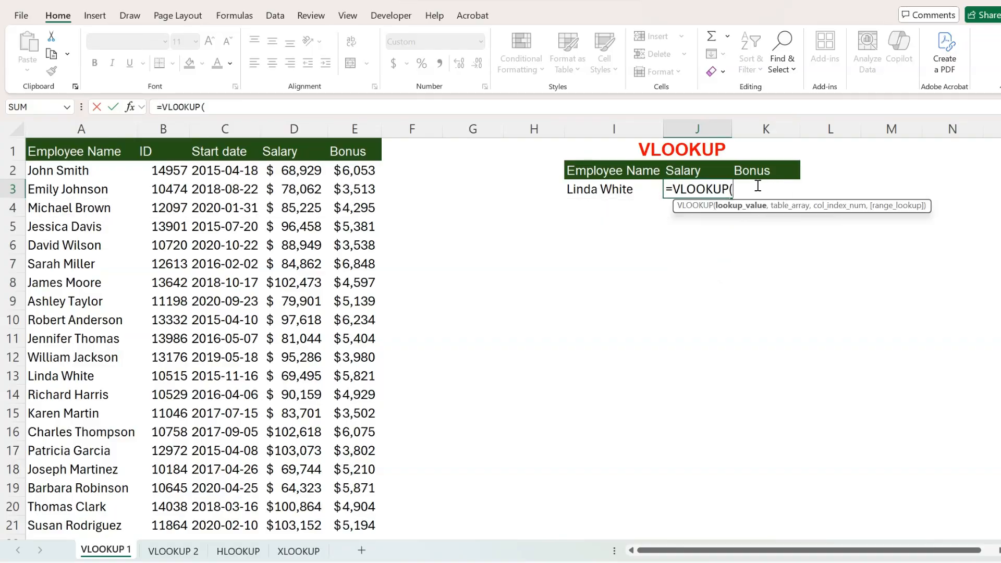
{"action": "left_click", "coordinate": [606, 190]}
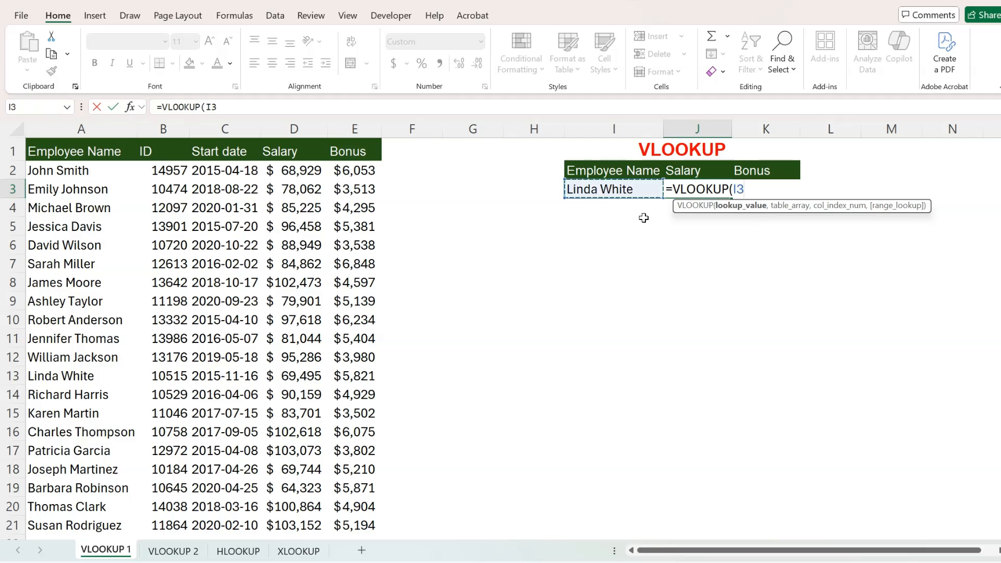
{"action": "type", "text": ","}
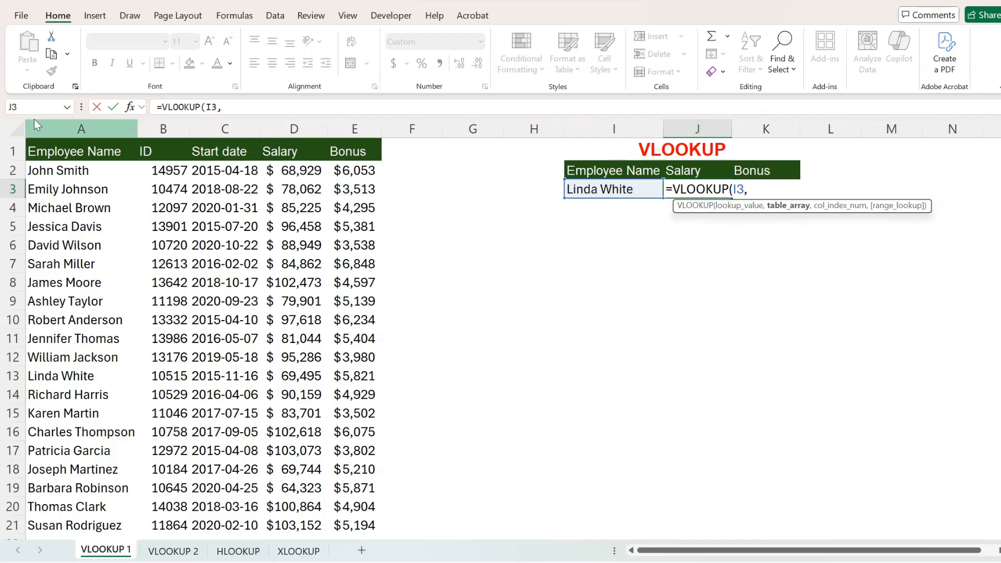
{"action": "left_click_drag", "start_coordinate": [70, 153], "coordinate": [344, 419]}
{"action": "type", "text": ",4"}
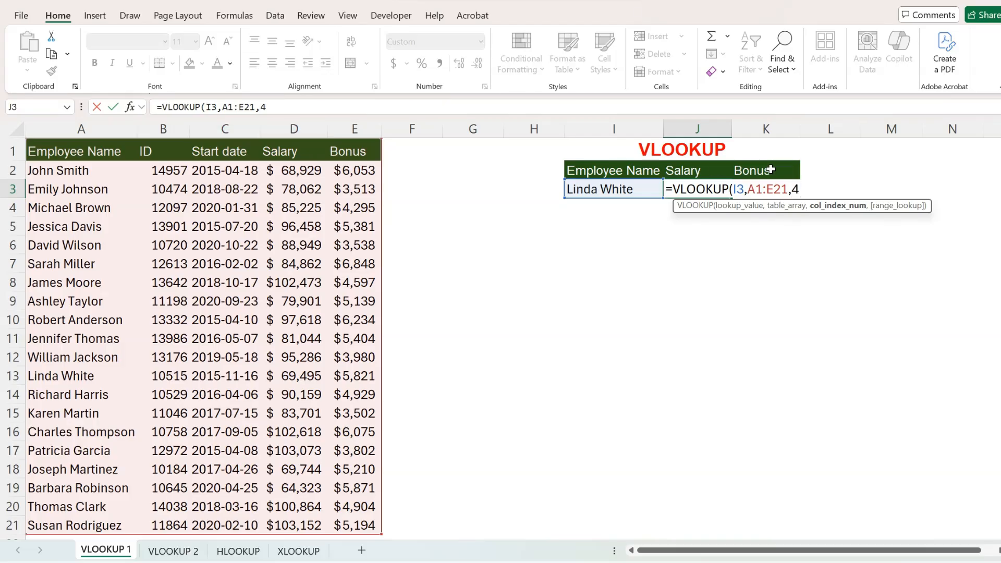
{"action": "type", "text": ","}
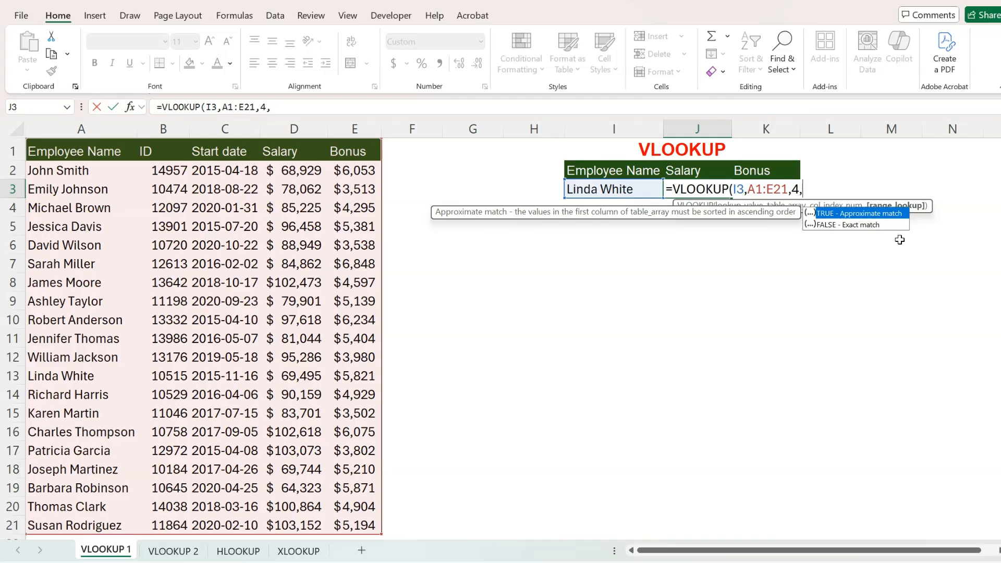
{"action": "type", "text": "0)"}
{"action": "key", "text": "Return"}
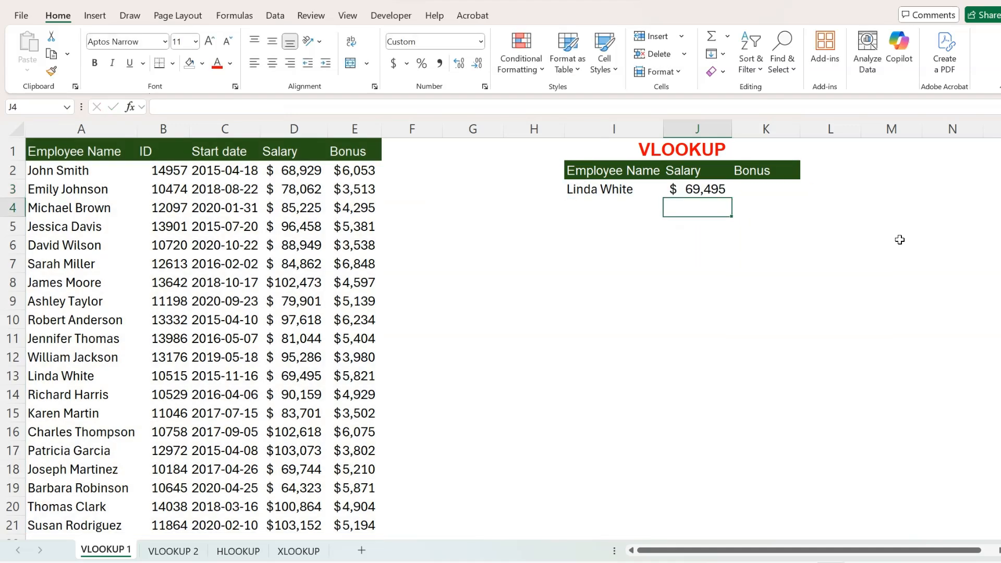
{"action": "left_click", "coordinate": [677, 189]}
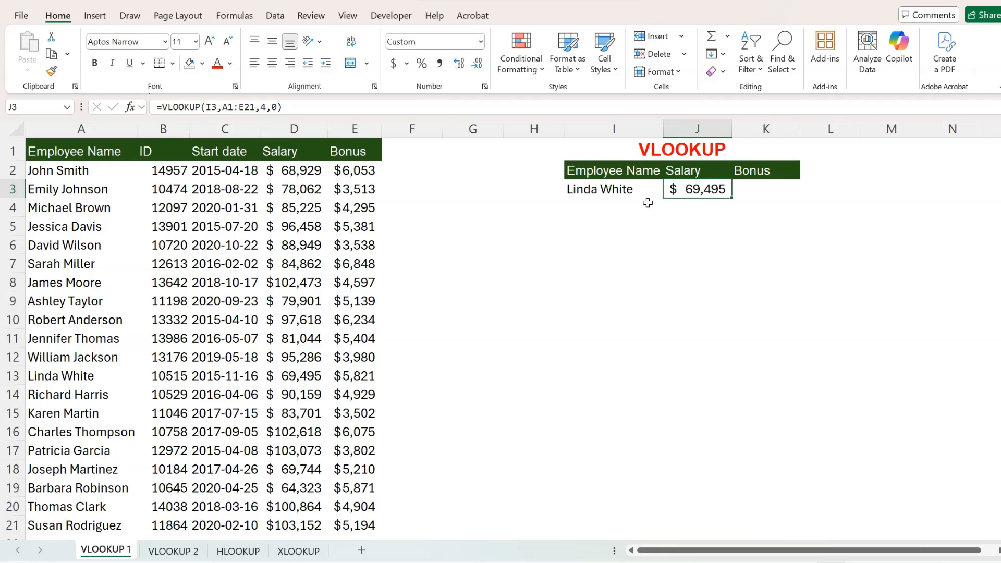
{"action": "left_click", "coordinate": [565, 190]}
{"action": "key", "text": "Right"}
{"action": "left_click", "coordinate": [753, 193]}
{"action": "left_click", "coordinate": [679, 191]}
{"action": "left_click", "coordinate": [781, 197]}
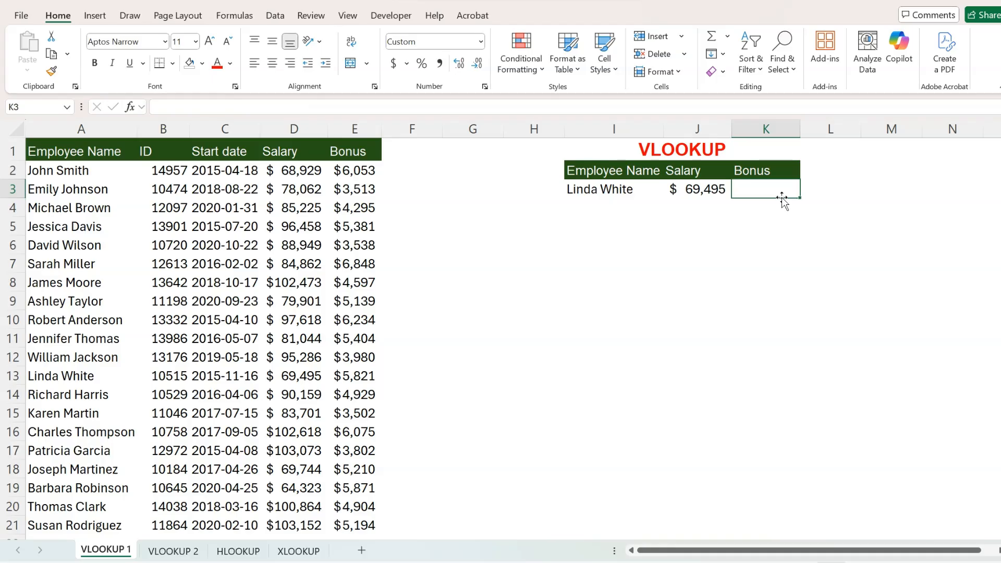
Copy the text of the salary formula in J3 into the Bonus cell K3, keeping its references unchanged.
{"action": "left_click", "coordinate": [700, 191]}
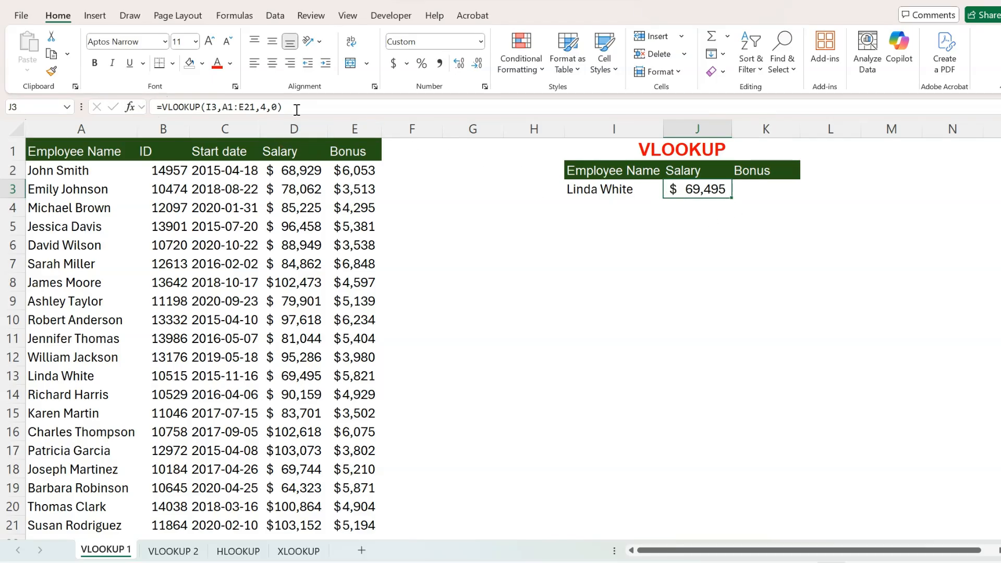
{"action": "left_click_drag", "start_coordinate": [296, 109], "coordinate": [3, 96]}
{"action": "key", "text": "ctrl+c"}
{"action": "key", "text": "Escape"}
{"action": "left_click", "coordinate": [764, 190]}
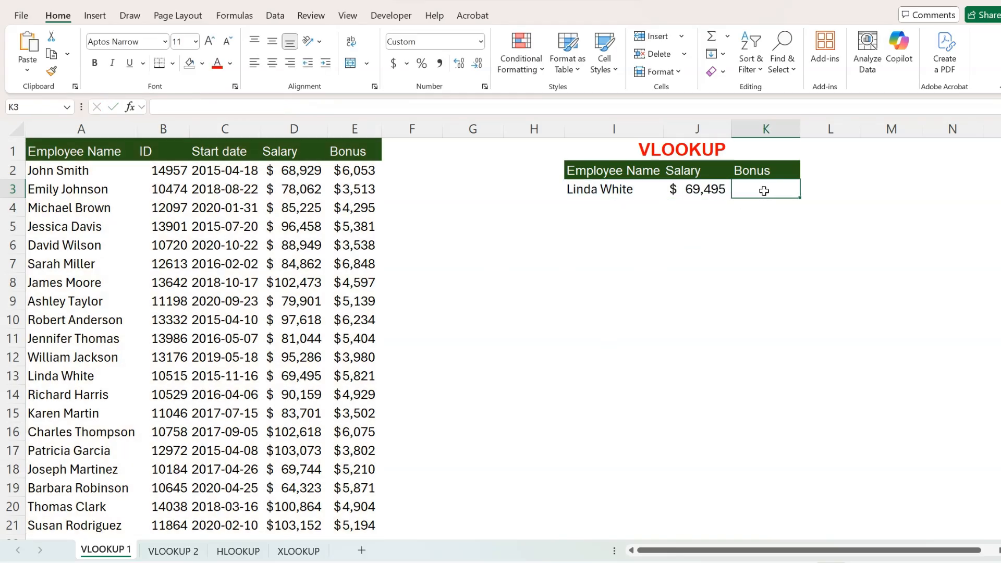
{"action": "left_click", "coordinate": [216, 107]}
{"action": "key", "text": "ctrl+v"}
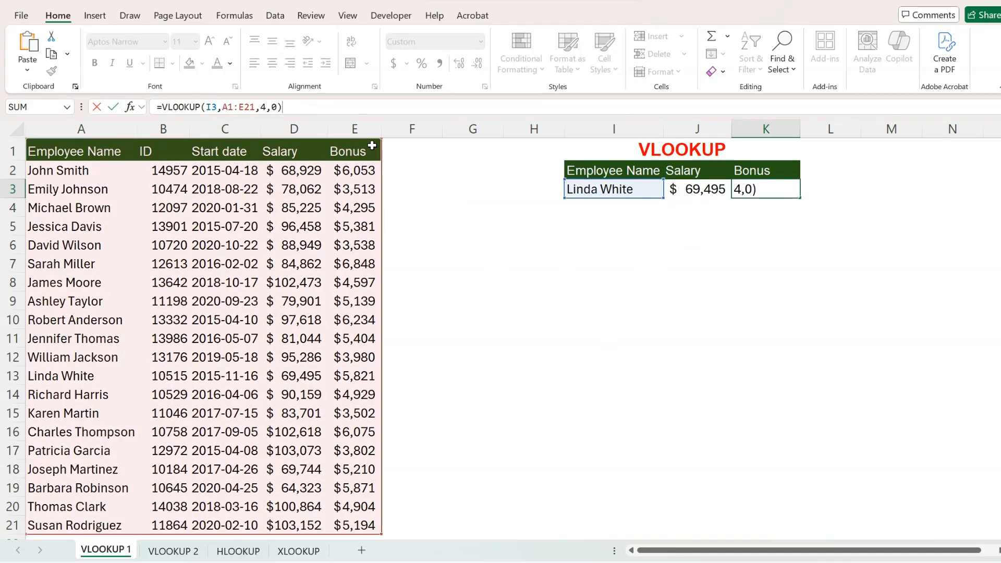
Set the column index in K3's VLOOKUP formula to 5 to return the bonus.
{"action": "left_click", "coordinate": [267, 106]}
{"action": "key", "text": "BackSpace"}
{"action": "type", "text": "5"}
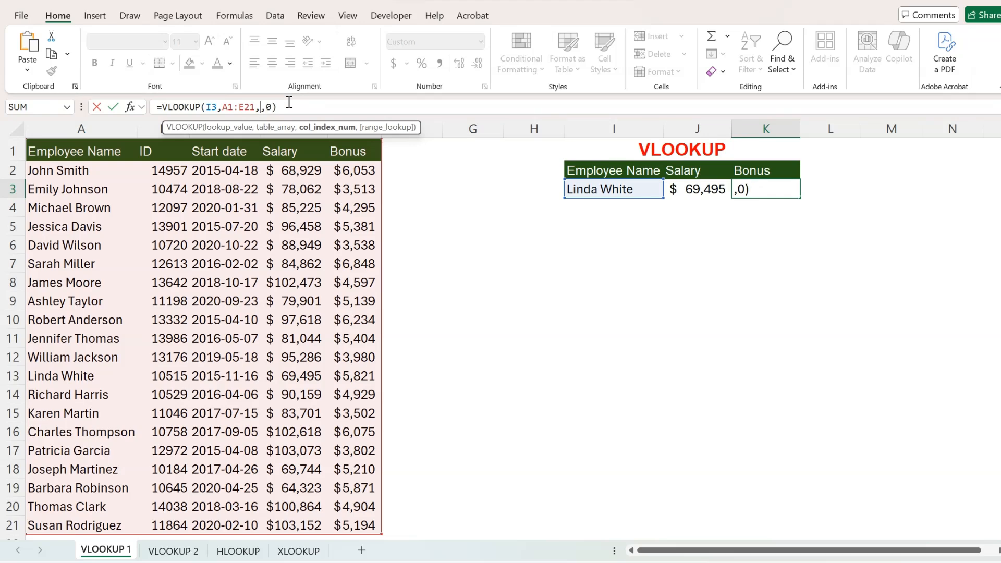
{"action": "key", "text": "Return"}
{"action": "left_click", "coordinate": [754, 193]}
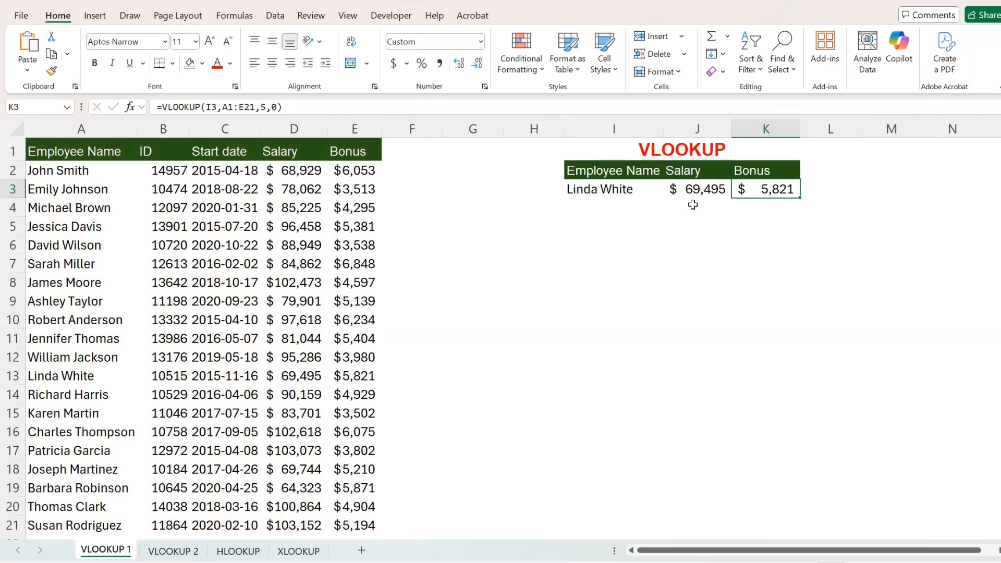
Clear the salary and bonus formulas from J3:K3.
{"action": "left_click", "coordinate": [725, 186]}
{"action": "left_click_drag", "start_coordinate": [725, 186], "coordinate": [753, 188]}
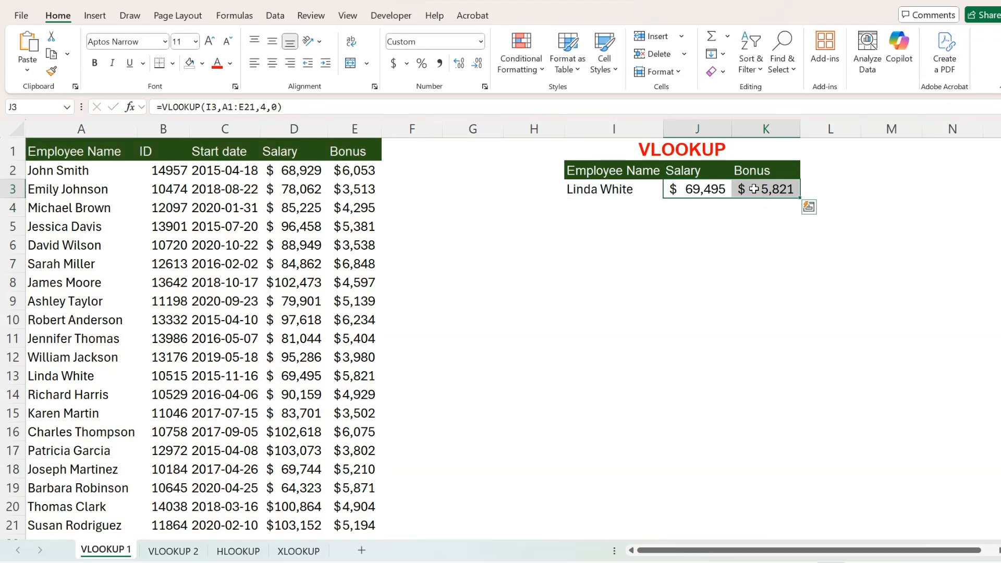
{"action": "key", "text": "Delete"}
Enter one exact-match VLOOKUP in J3 that finds I3 within A1:E21 and returns columns {4,5}, filling both salary and bonus.
{"action": "left_click", "coordinate": [711, 190]}
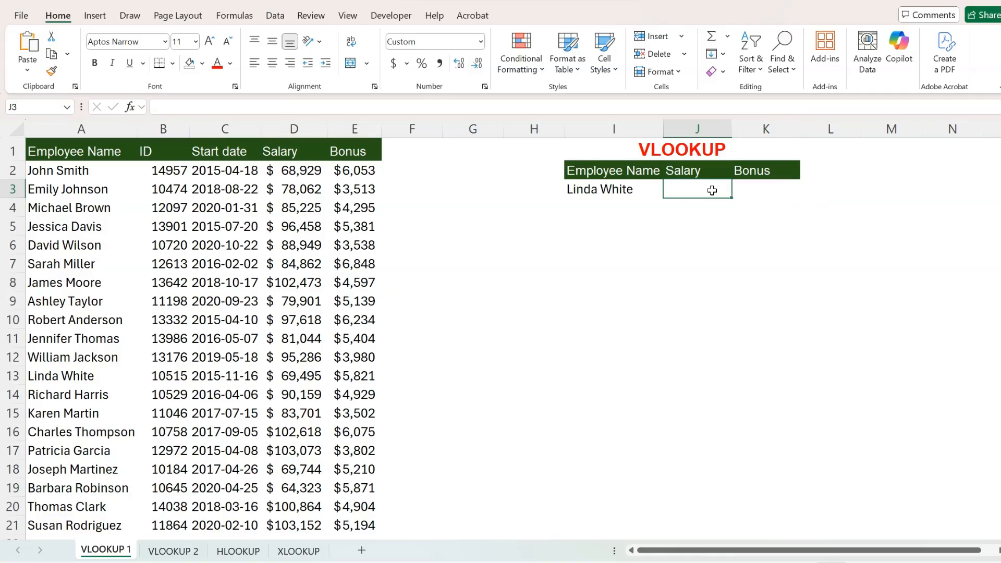
{"action": "type", "text": "=vl"}
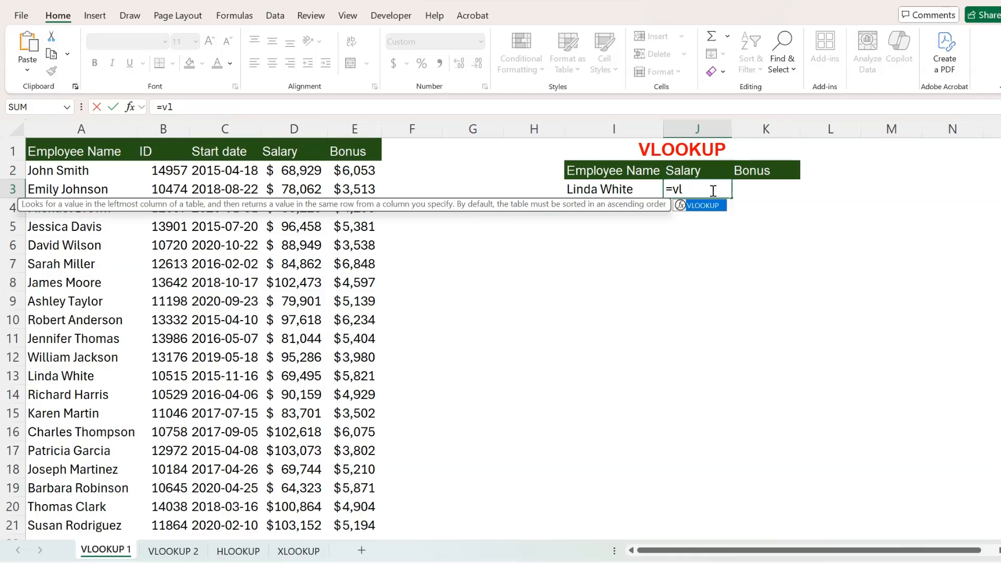
{"action": "key", "text": "Tab"}
{"action": "left_click", "coordinate": [593, 192]}
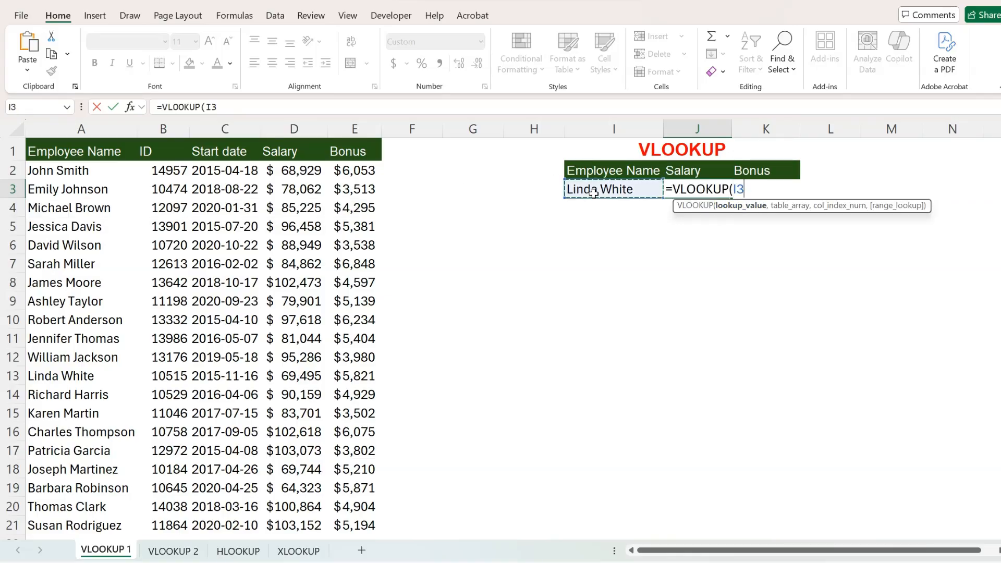
{"action": "type", "text": ","}
{"action": "left_click_drag", "start_coordinate": [73, 152], "coordinate": [349, 526]}
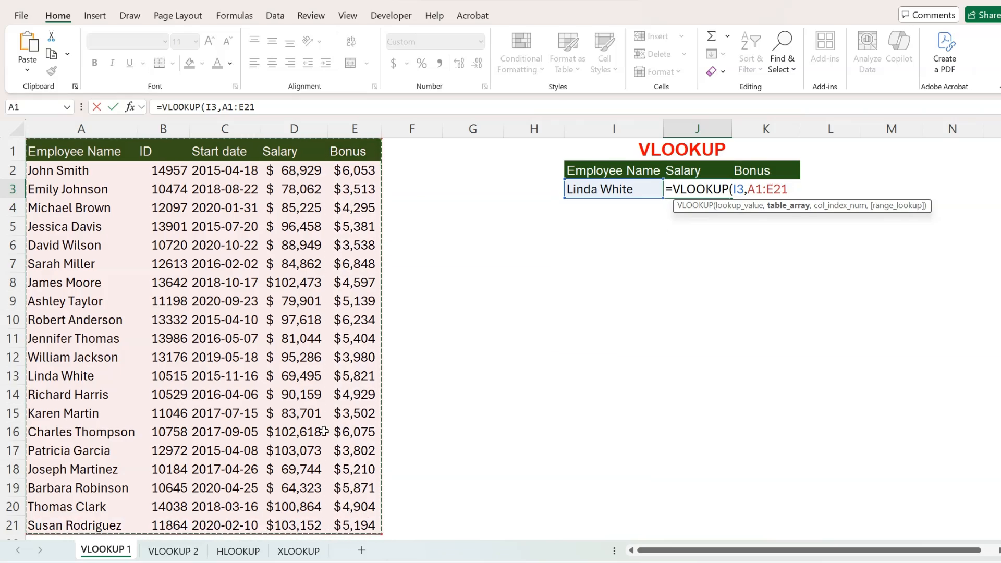
{"action": "type", "text": ","}
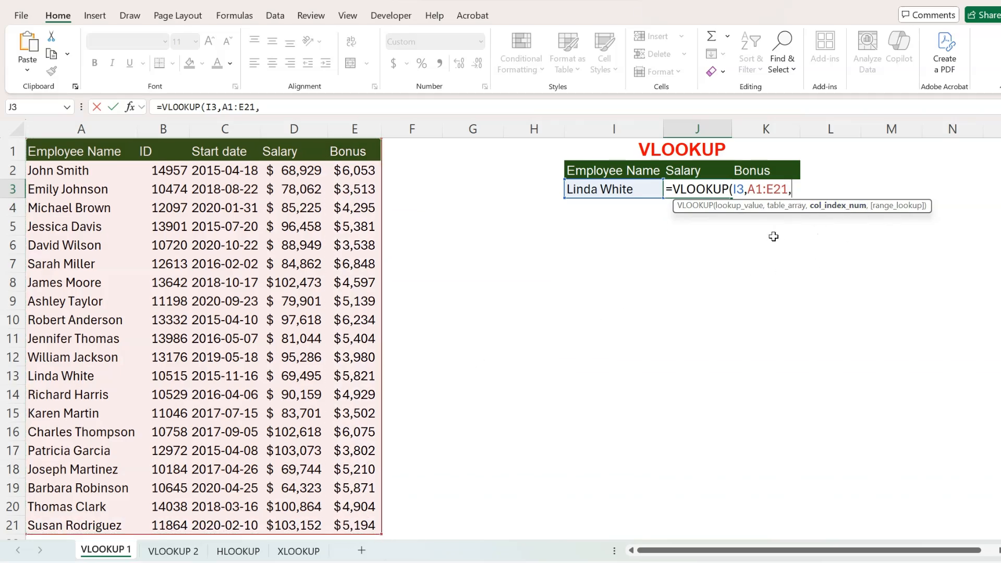
{"action": "type", "text": "{4,5},0"}
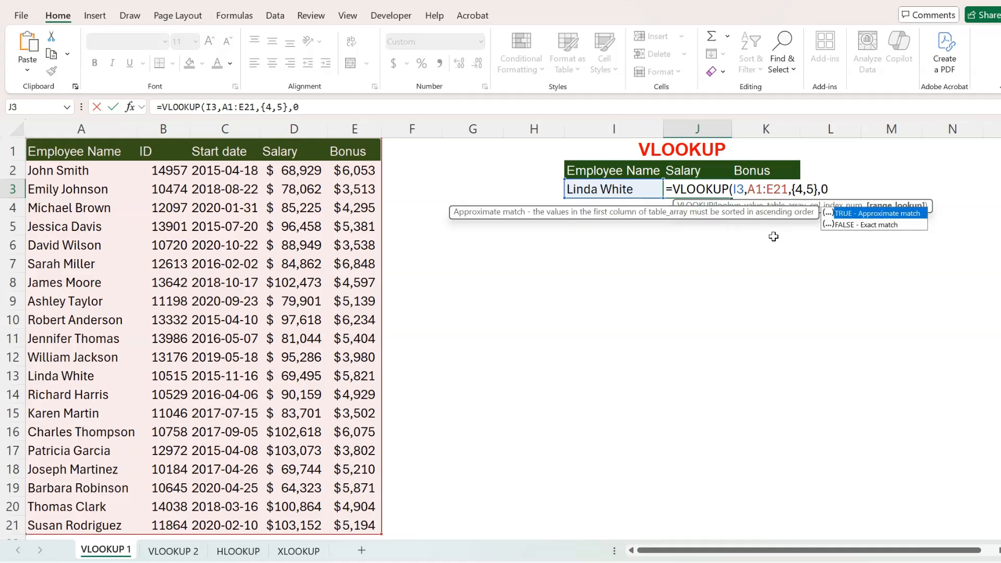
{"action": "type", "text": ")"}
{"action": "key", "text": "Return"}
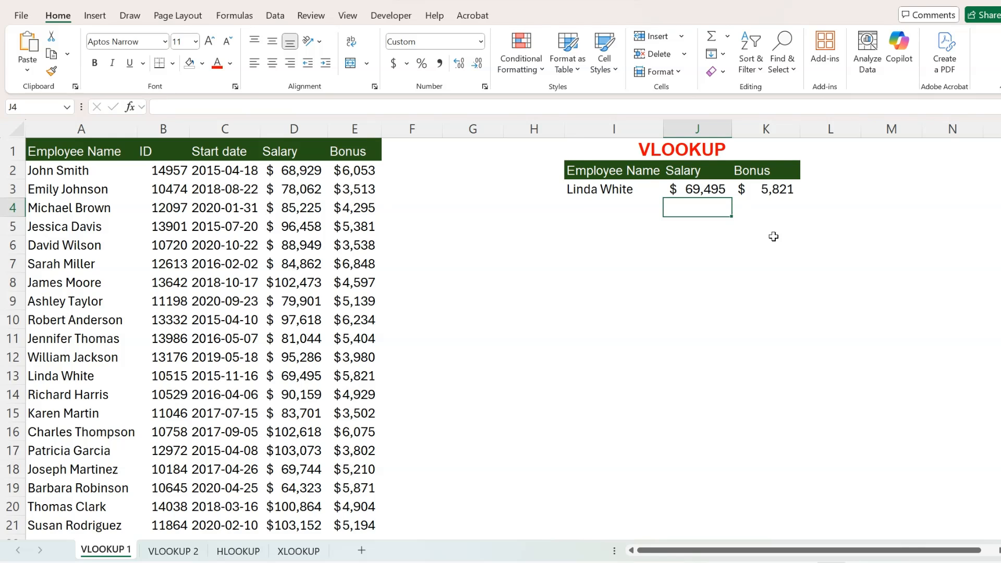
{"action": "left_click", "coordinate": [721, 187]}
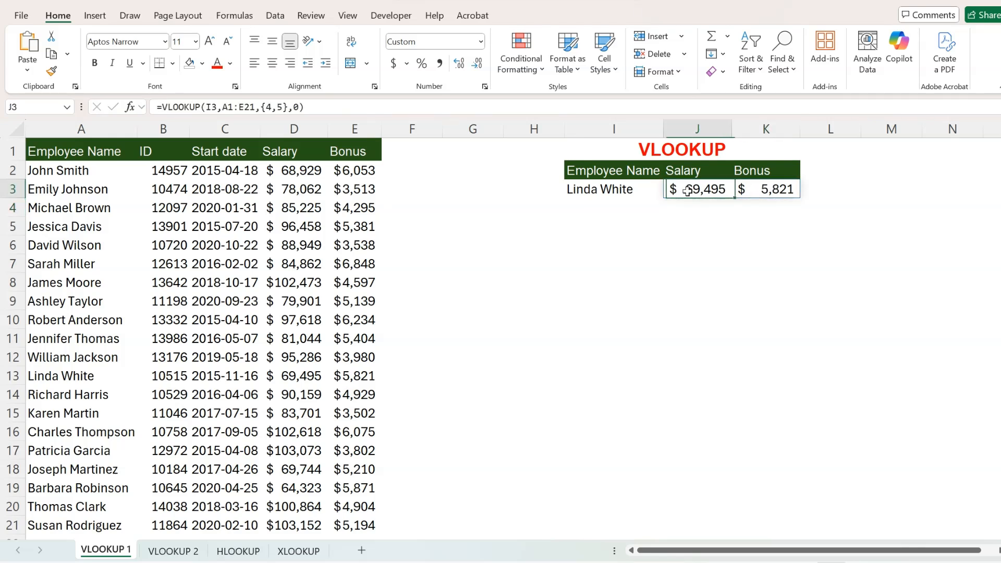
{"action": "left_click", "coordinate": [766, 186]}
{"action": "key", "text": "Left"}
{"action": "key", "text": "Right"}
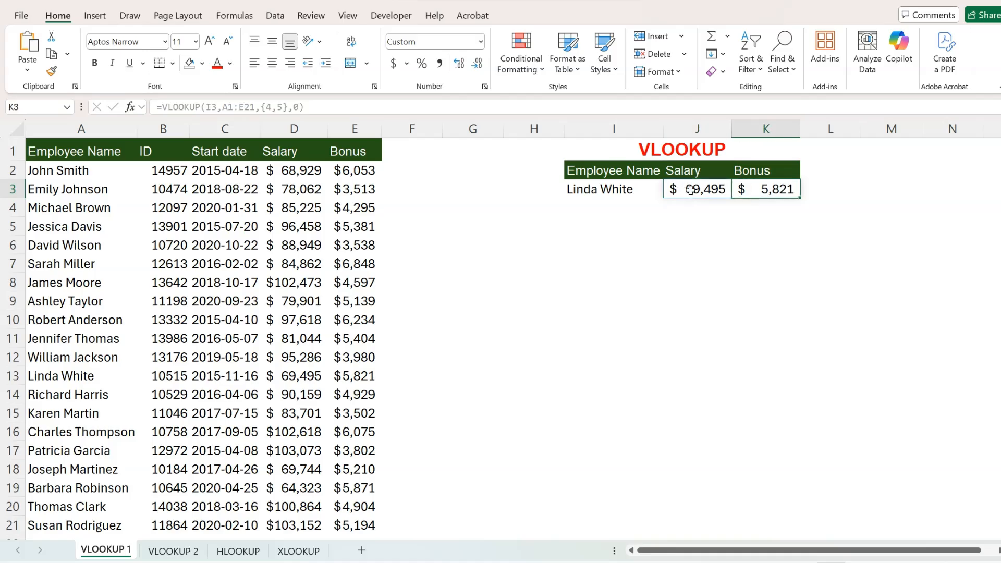
{"action": "left_click", "coordinate": [685, 188]}
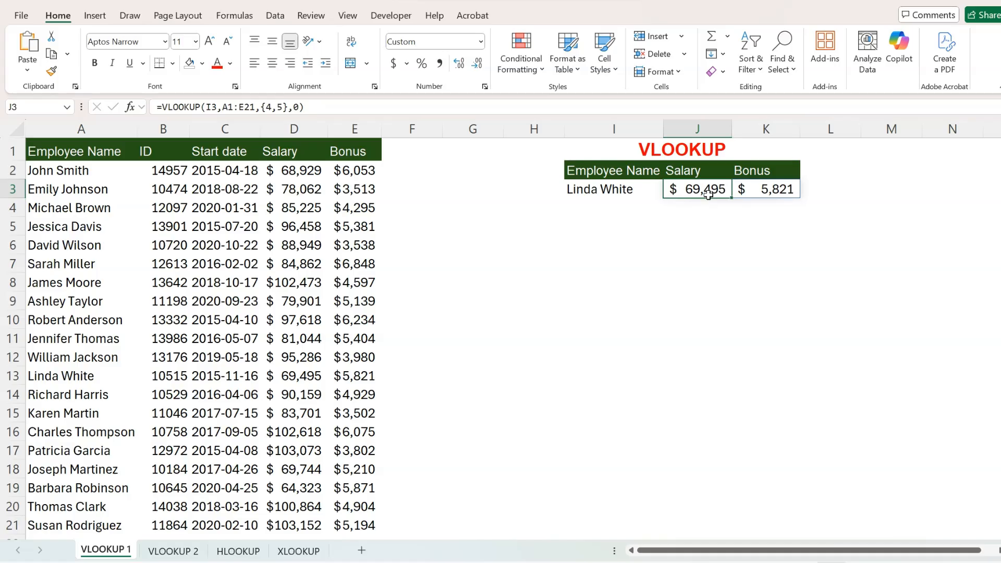
Shorten the employee name in I3 to the first name only by deleting the surname.
{"action": "left_click", "coordinate": [604, 197]}
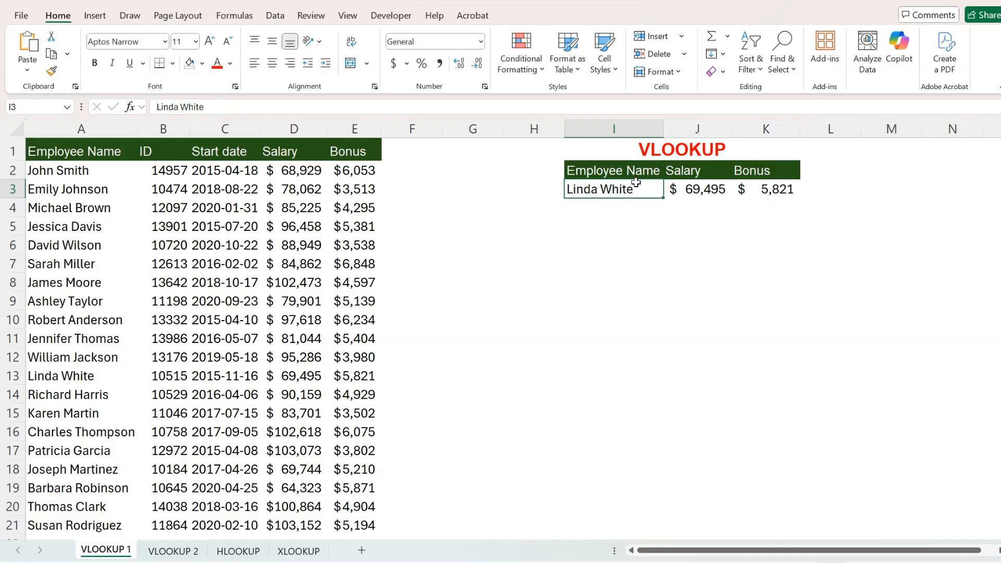
{"action": "double_click", "coordinate": [624, 188]}
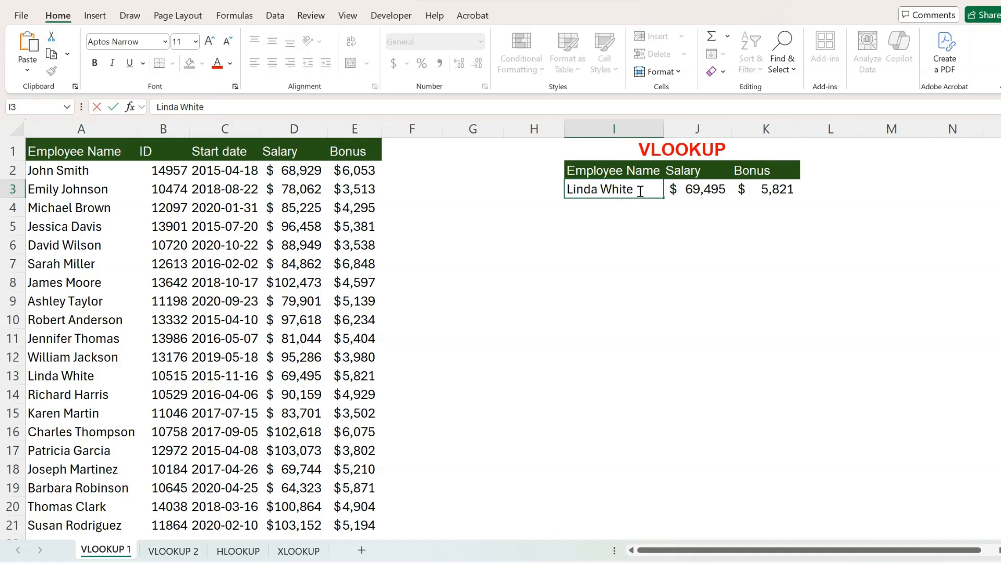
{"action": "left_click_drag", "start_coordinate": [641, 190], "coordinate": [599, 190]}
{"action": "key", "text": "BackSpace"}
{"action": "key", "text": "Return"}
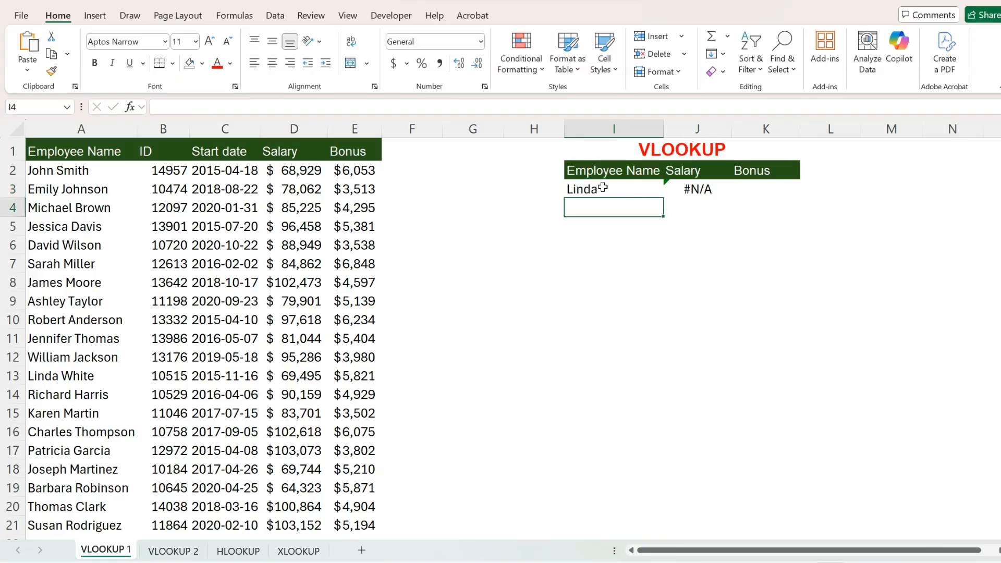
{"action": "left_click", "coordinate": [607, 190]}
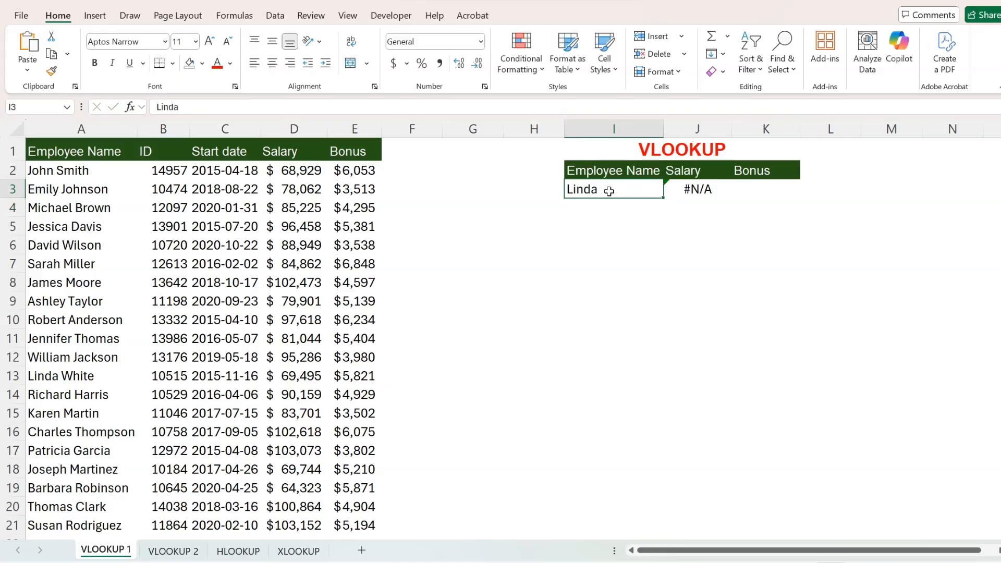
Append the wildcard &"*" to the I3 lookup value in J3's VLOOKUP formula so a partial name matches.
{"action": "left_click", "coordinate": [719, 189]}
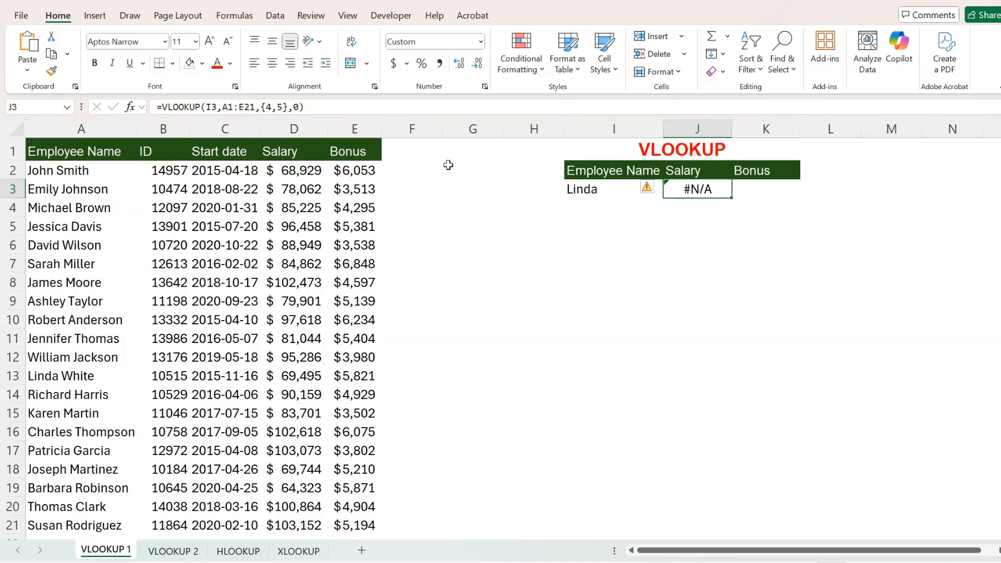
{"action": "left_click", "coordinate": [218, 107]}
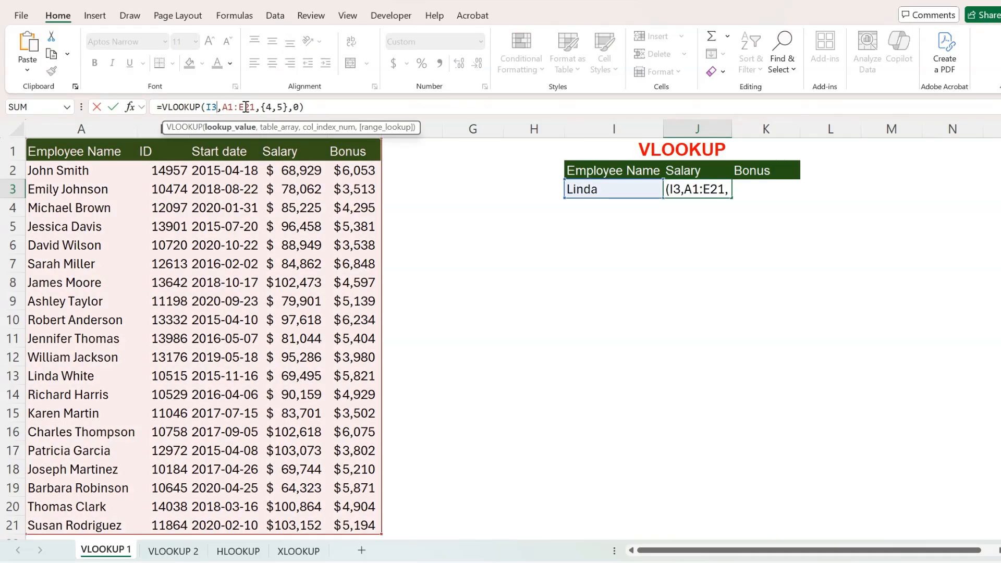
{"action": "type", "text": "&\""}
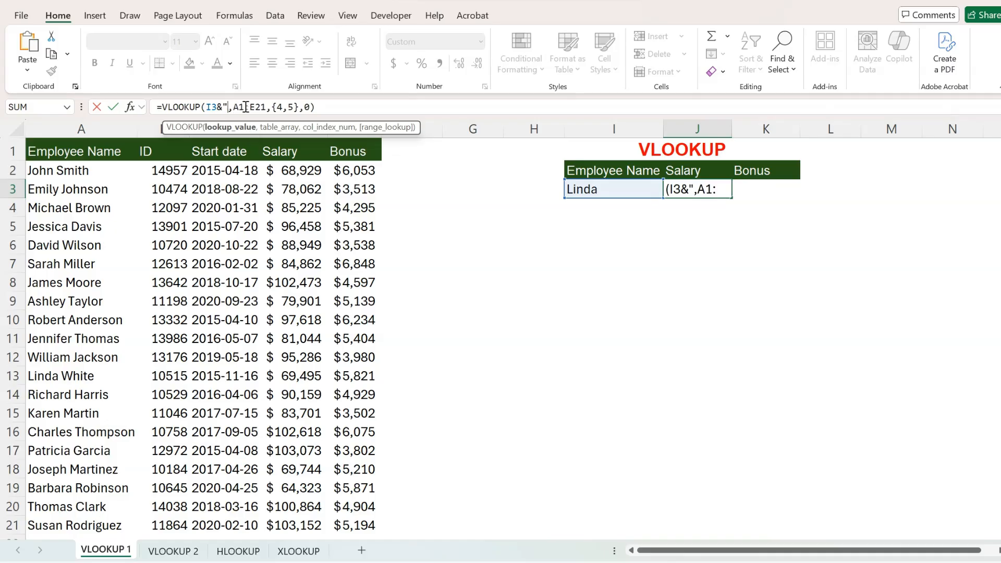
{"action": "type", "text": "*"}
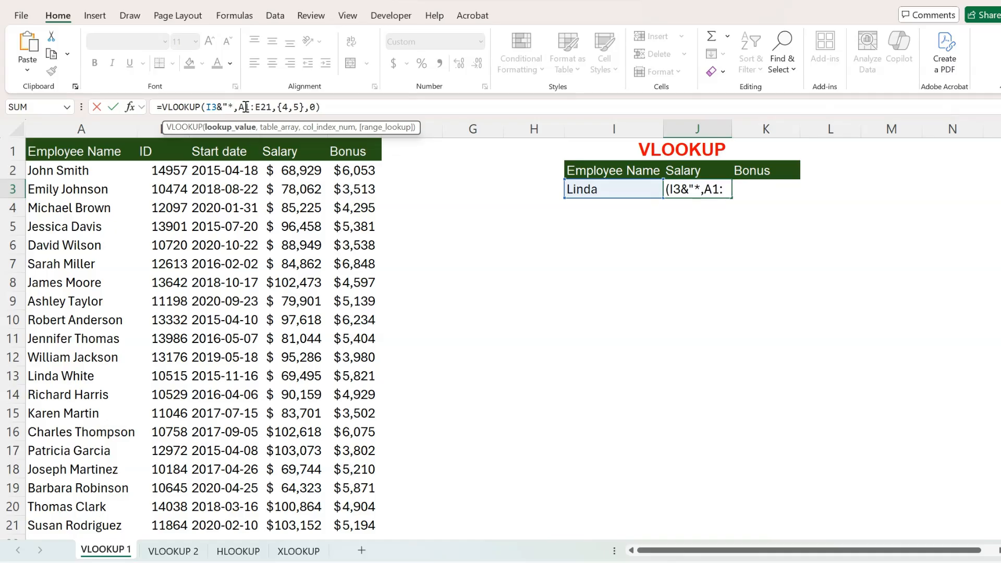
{"action": "type", "text": "\""}
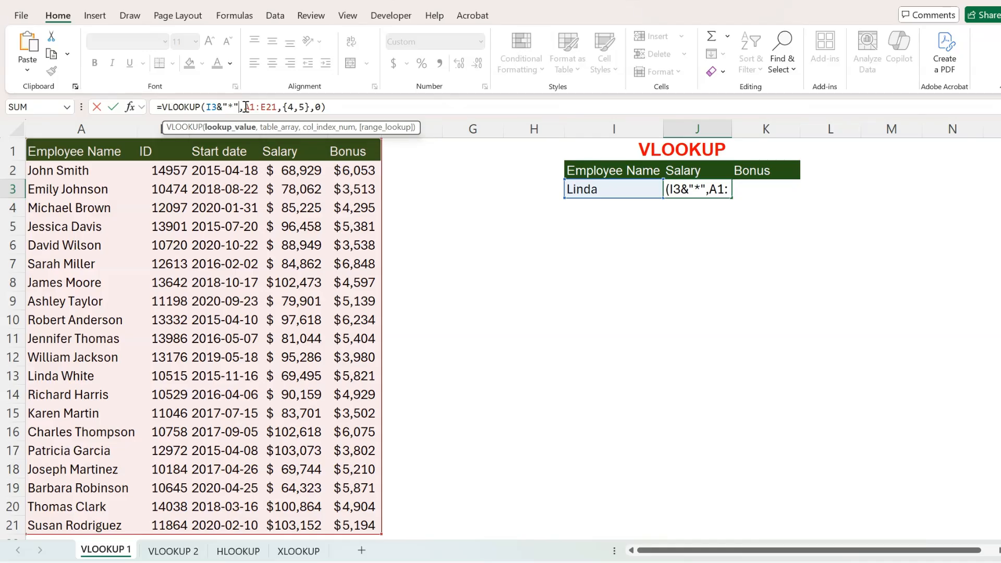
{"action": "key", "text": "Return"}
{"action": "left_click", "coordinate": [676, 186]}
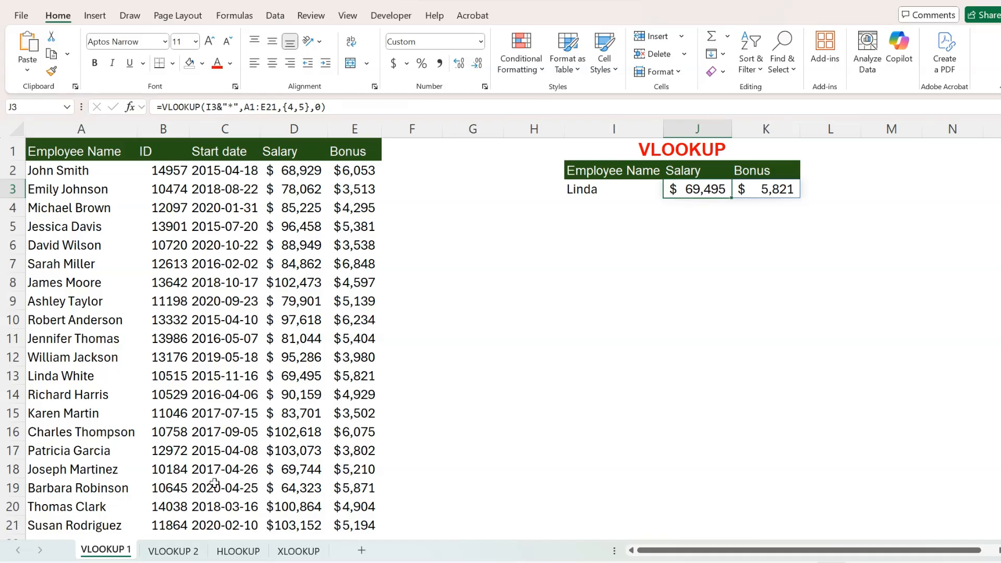
{"action": "left_click", "coordinate": [620, 230]}
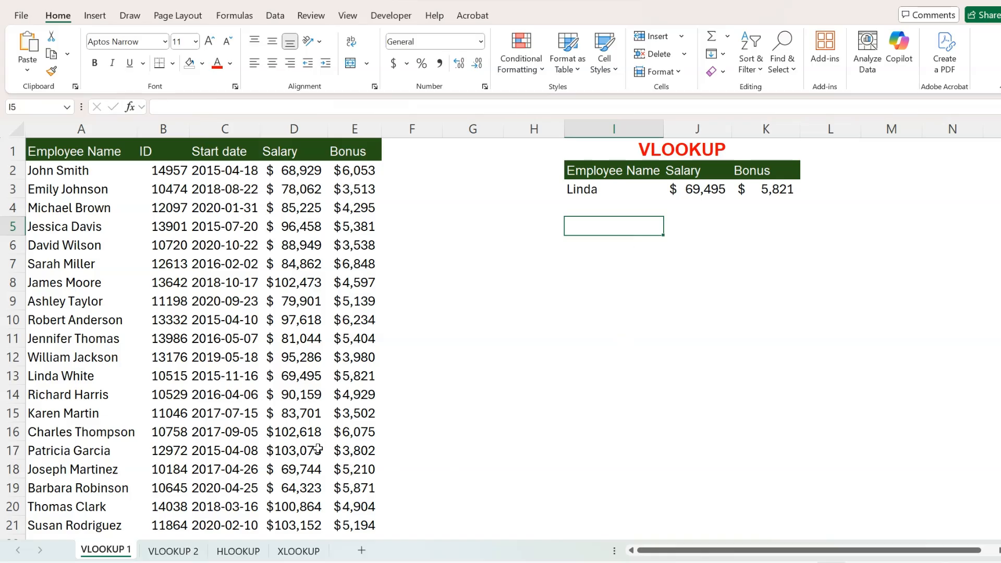
{"action": "left_click", "coordinate": [699, 187]}
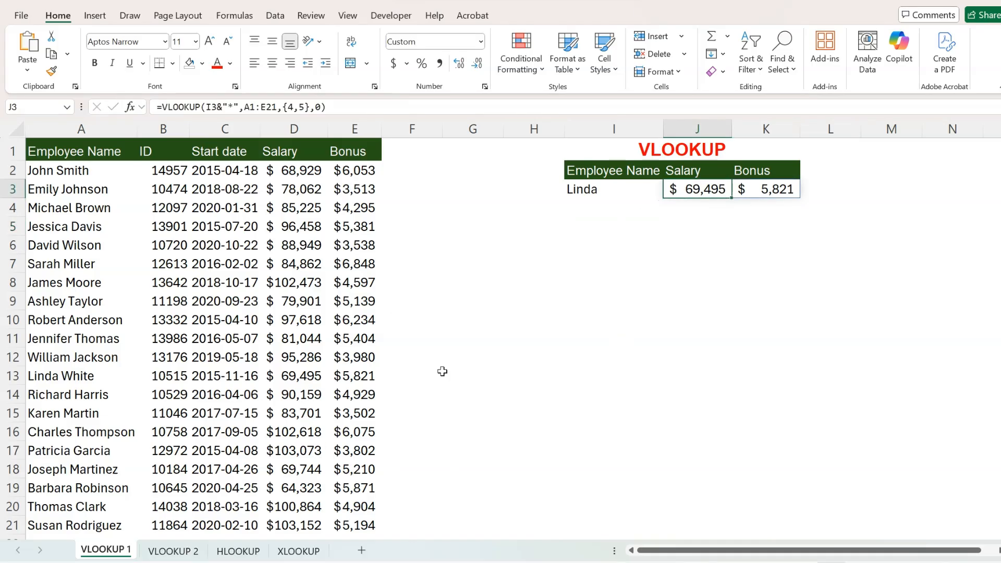
Open the HLOOKUP sheet and examine its horizontal employee table, the lookup name in G12 and the Salary row.
{"action": "left_click", "coordinate": [238, 551]}
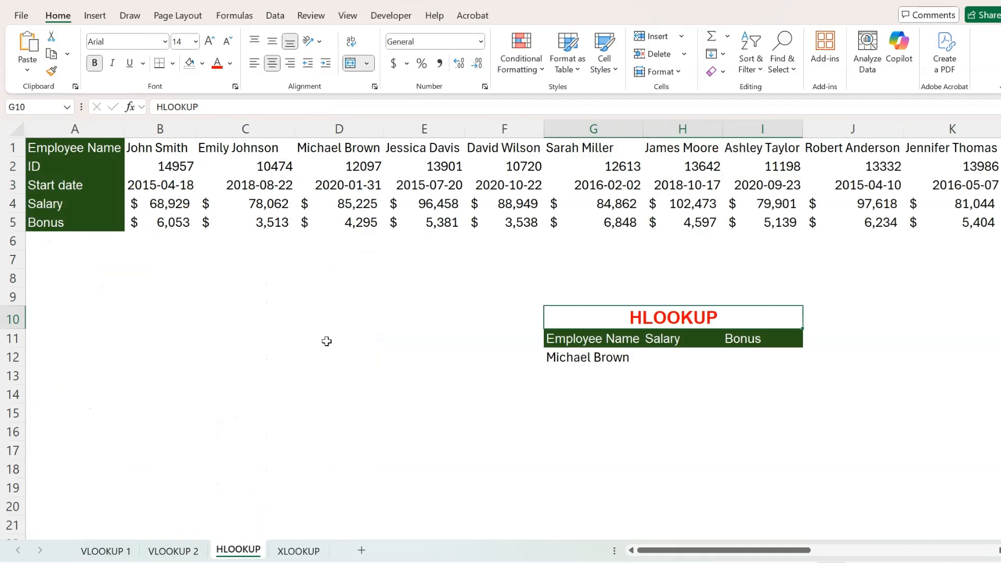
{"action": "left_click", "coordinate": [624, 359]}
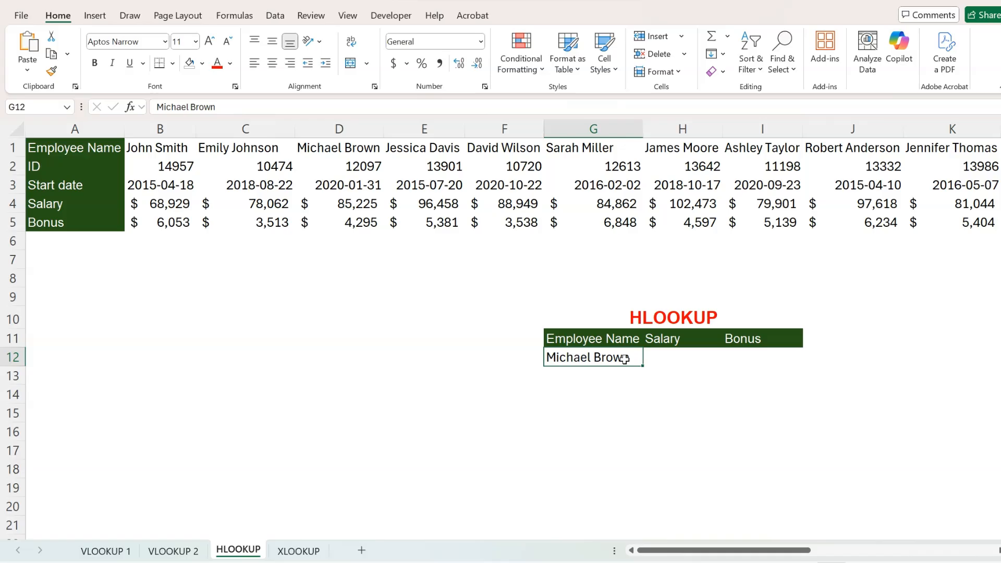
{"action": "left_click_drag", "start_coordinate": [89, 147], "coordinate": [628, 206]}
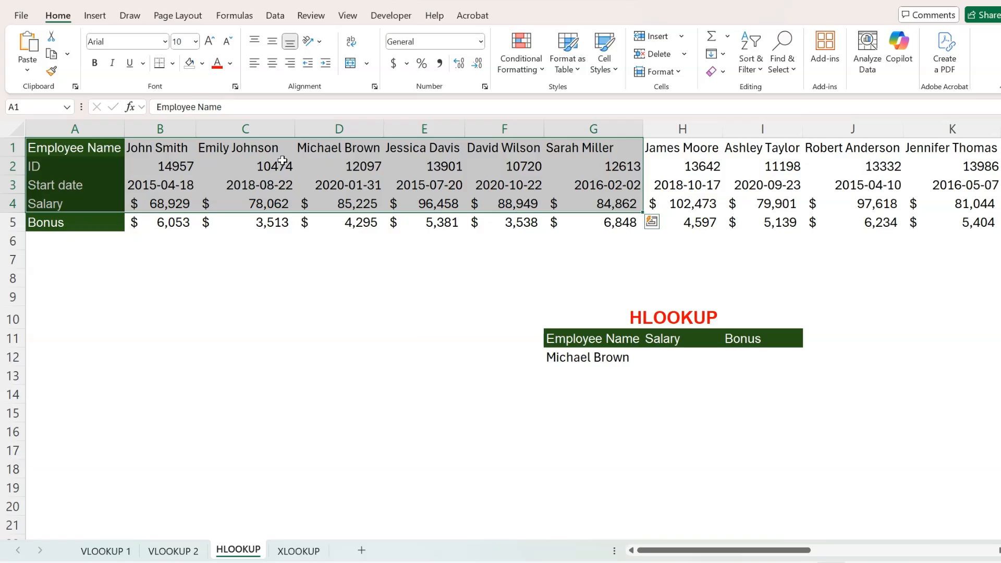
{"action": "left_click", "coordinate": [220, 148]}
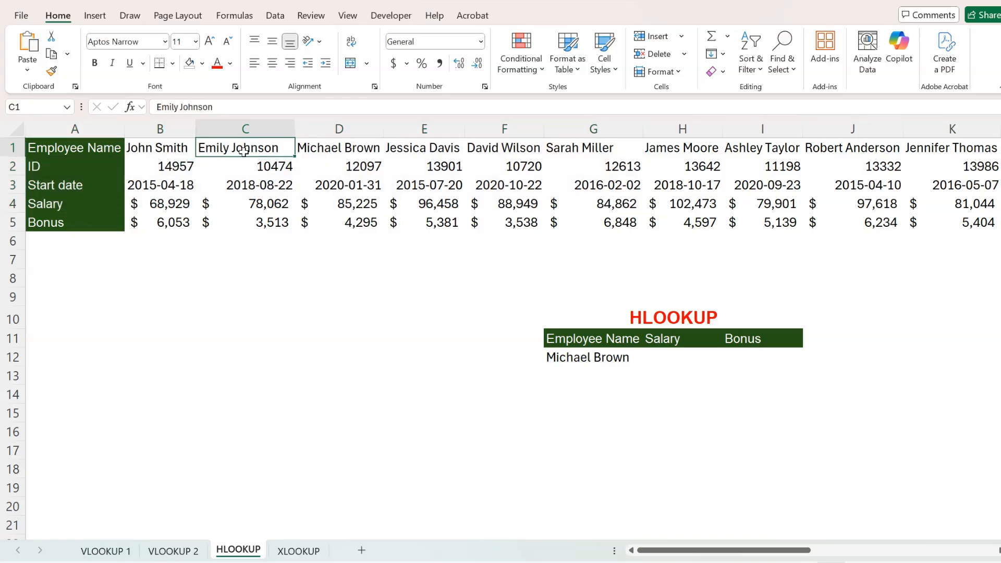
{"action": "left_click", "coordinate": [7, 203]}
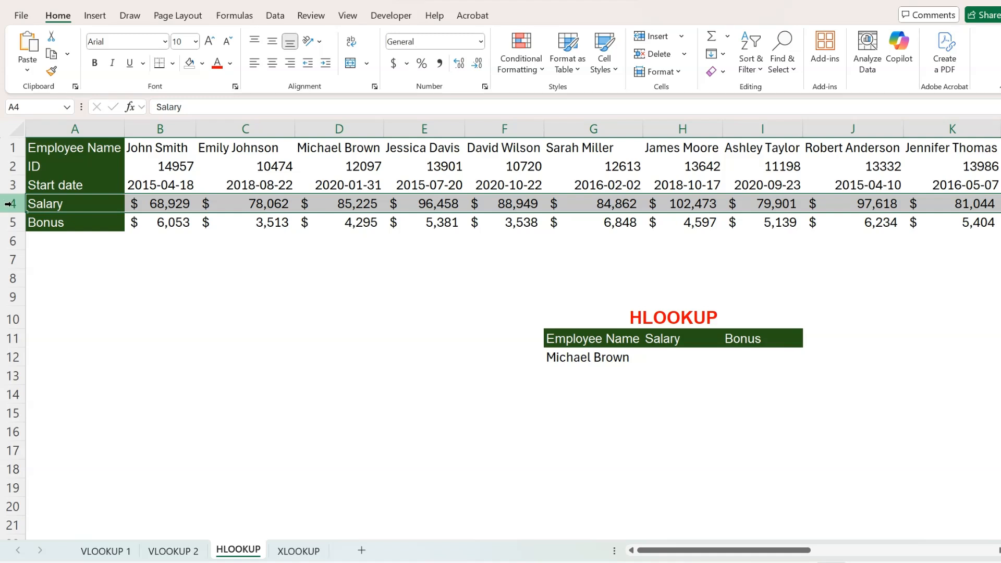
{"action": "left_click", "coordinate": [208, 207]}
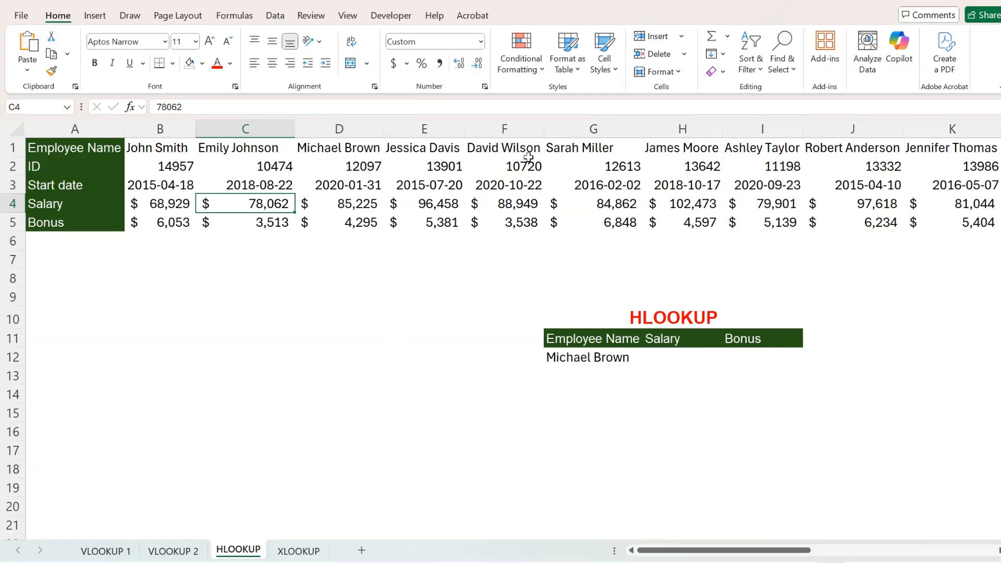
Enter an exact-match HLOOKUP in H12 that finds G12 within A1:U5 and returns row 4 for the salary.
{"action": "left_click", "coordinate": [655, 359]}
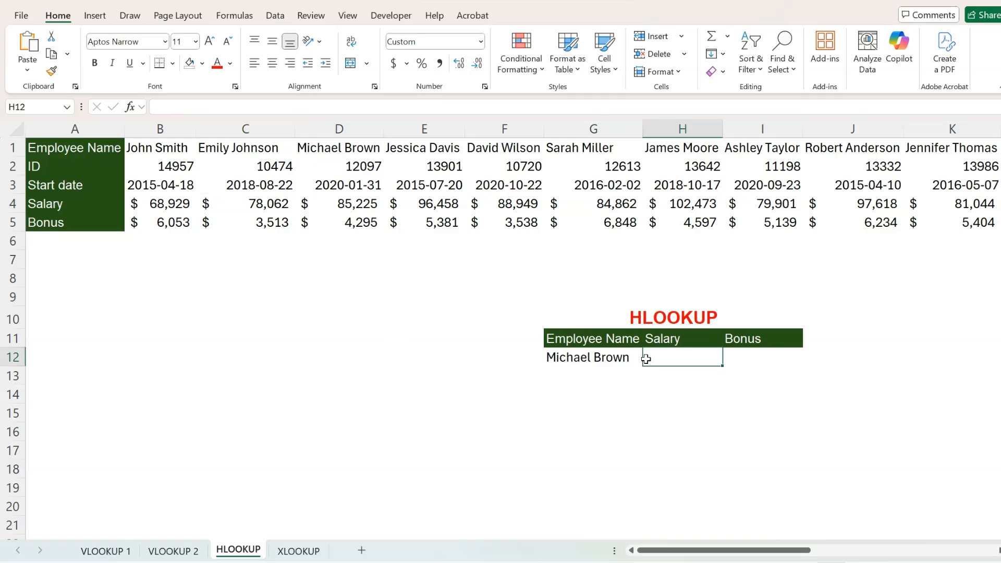
{"action": "type", "text": "=hl"}
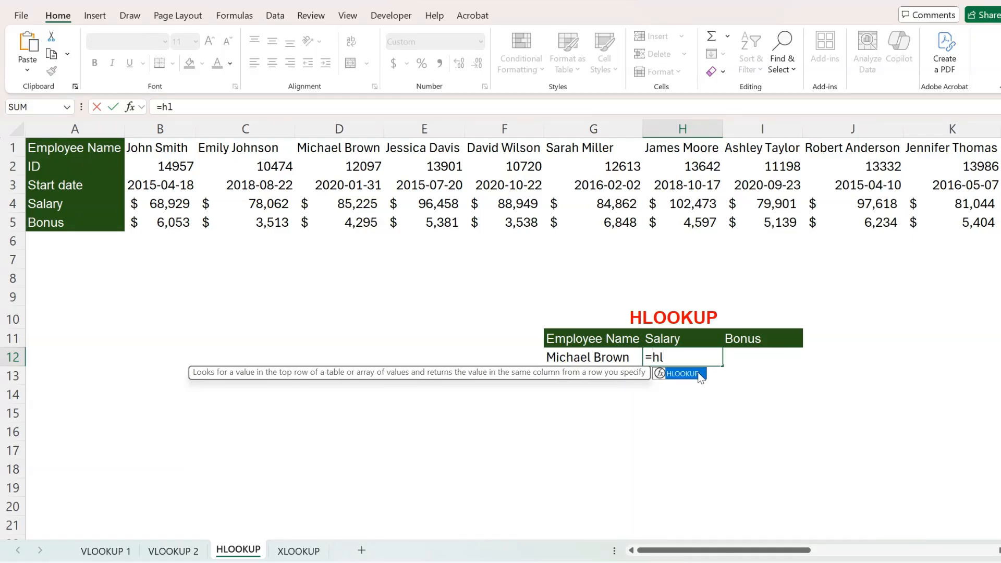
{"action": "double_click", "coordinate": [704, 373]}
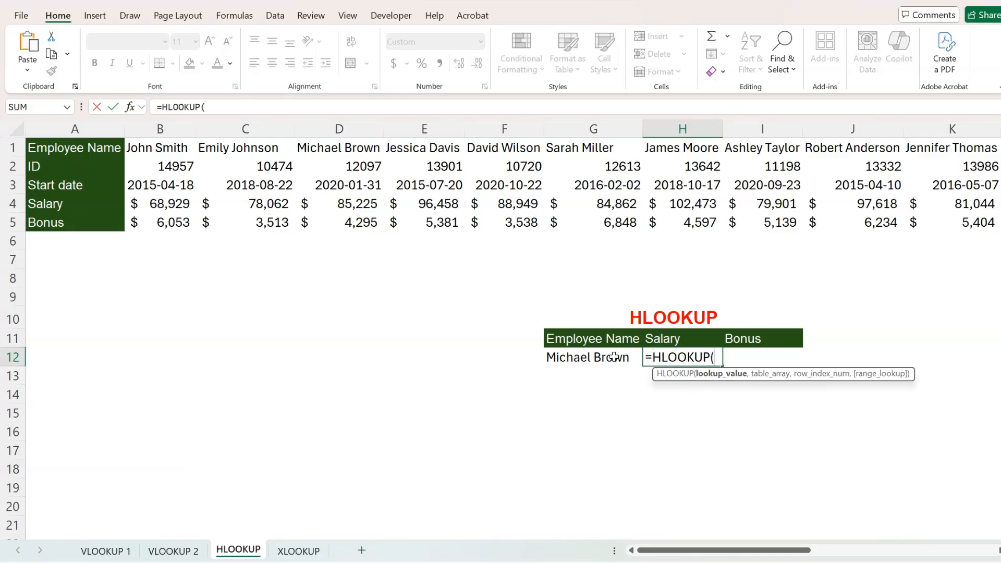
{"action": "left_click", "coordinate": [573, 359]}
{"action": "type", "text": ","}
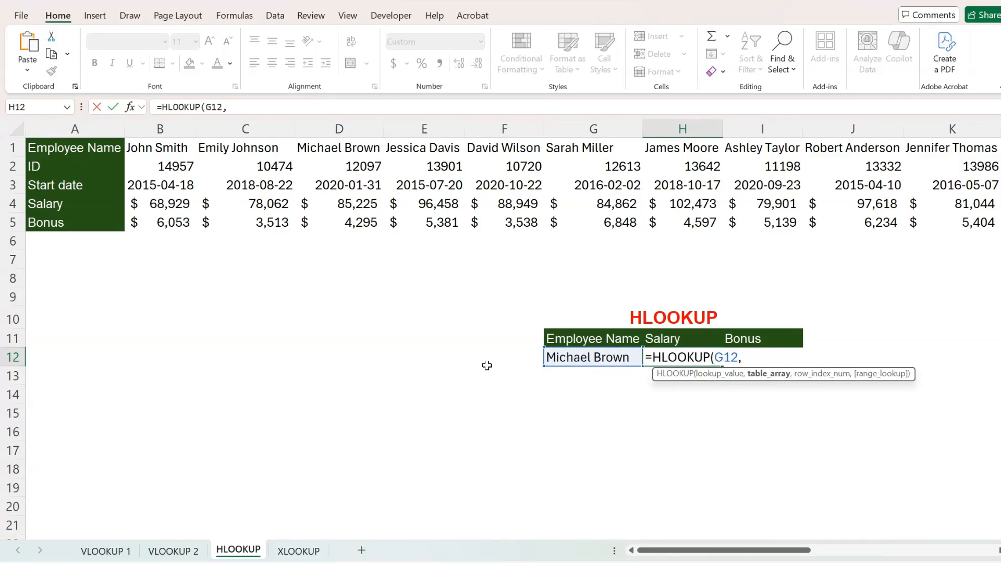
{"action": "mouse_move", "coordinate": [49, 148]}
{"action": "left_mouse_down"}
{"action": "mouse_move", "coordinate": [982, 251]}
{"action": "mouse_move", "coordinate": [987, 230]}
{"action": "mouse_move", "coordinate": [886, 273]}
{"action": "mouse_move", "coordinate": [970, 230]}
{"action": "mouse_move", "coordinate": [920, 219]}
{"action": "left_mouse_up"}
{"action": "type", "text": ","}
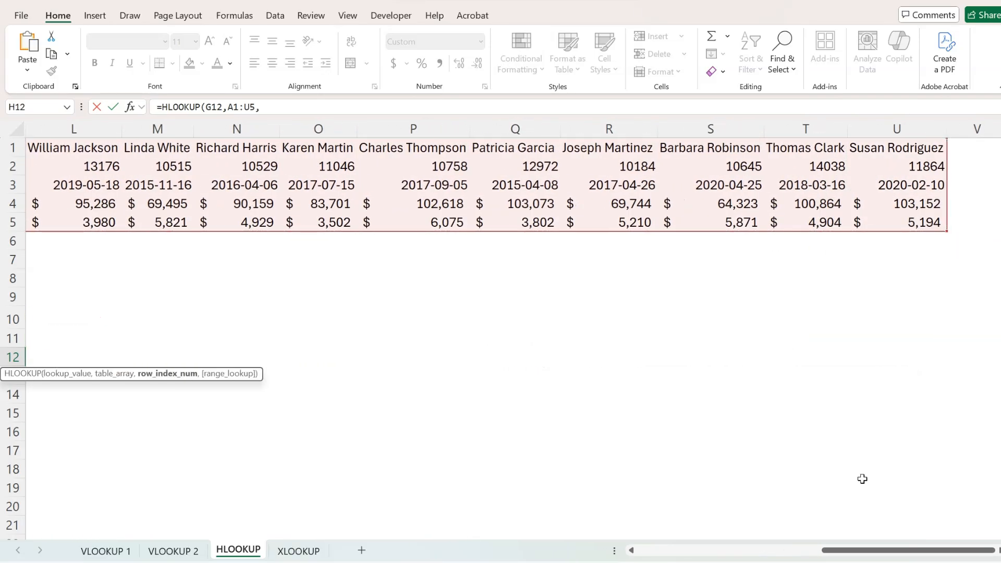
{"action": "left_click_drag", "start_coordinate": [865, 551], "coordinate": [510, 545]}
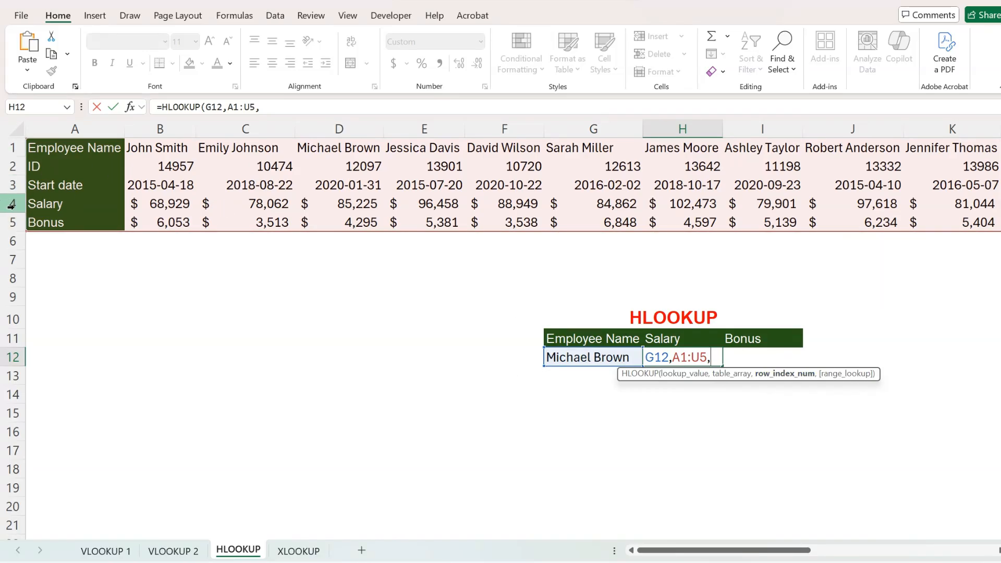
{"action": "type", "text": "4"}
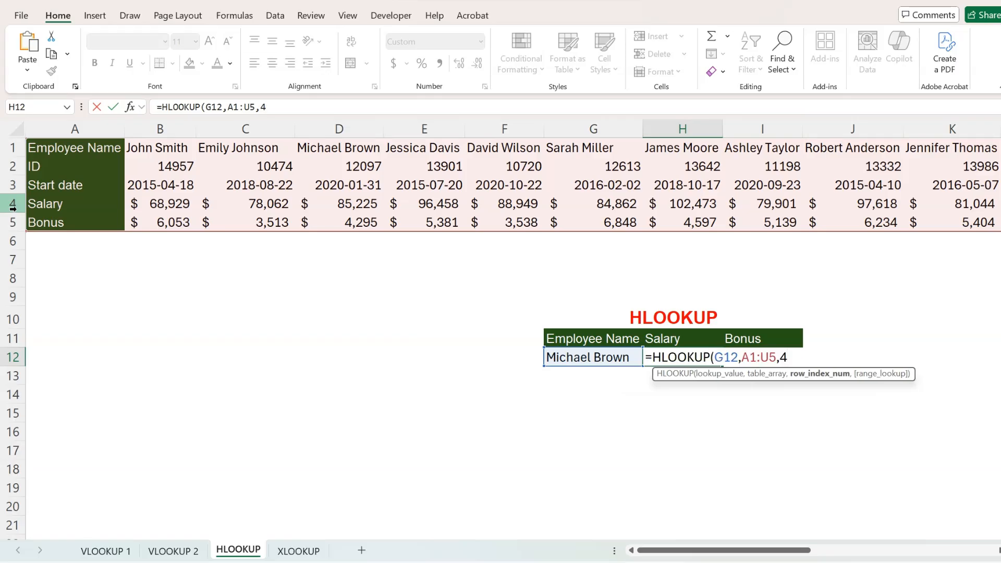
{"action": "type", "text": ","}
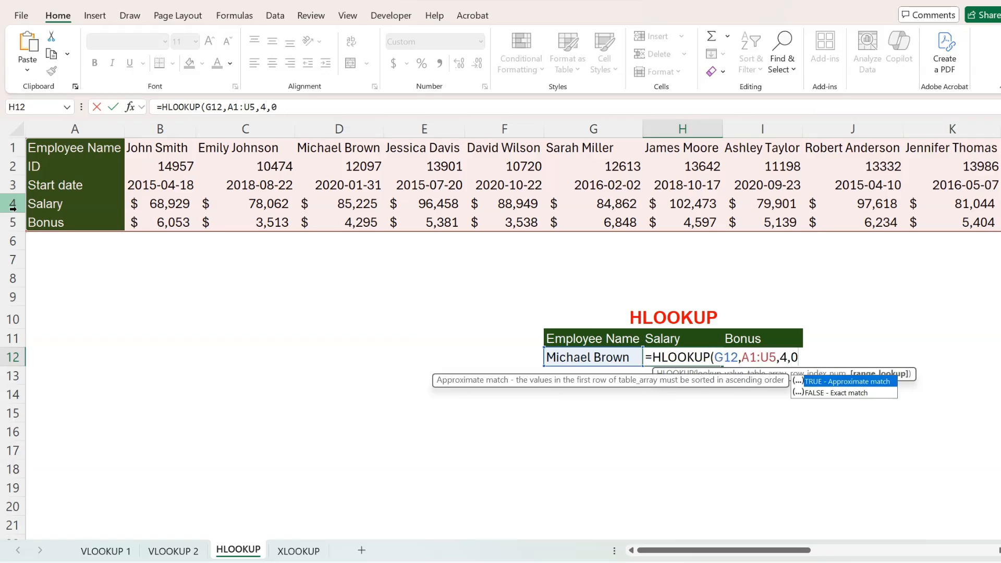
{"action": "type", "text": "0)"}
{"action": "key", "text": "Return"}
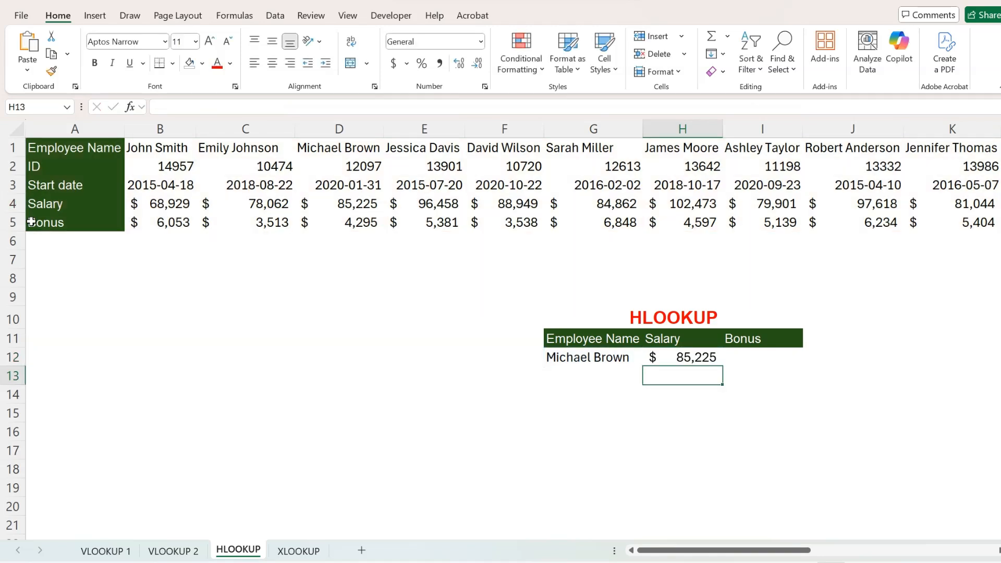
Change the row index in H12's HLOOKUP formula to {4,5} so it fills both salary and bonus.
{"action": "left_click", "coordinate": [761, 359]}
{"action": "left_click", "coordinate": [648, 359]}
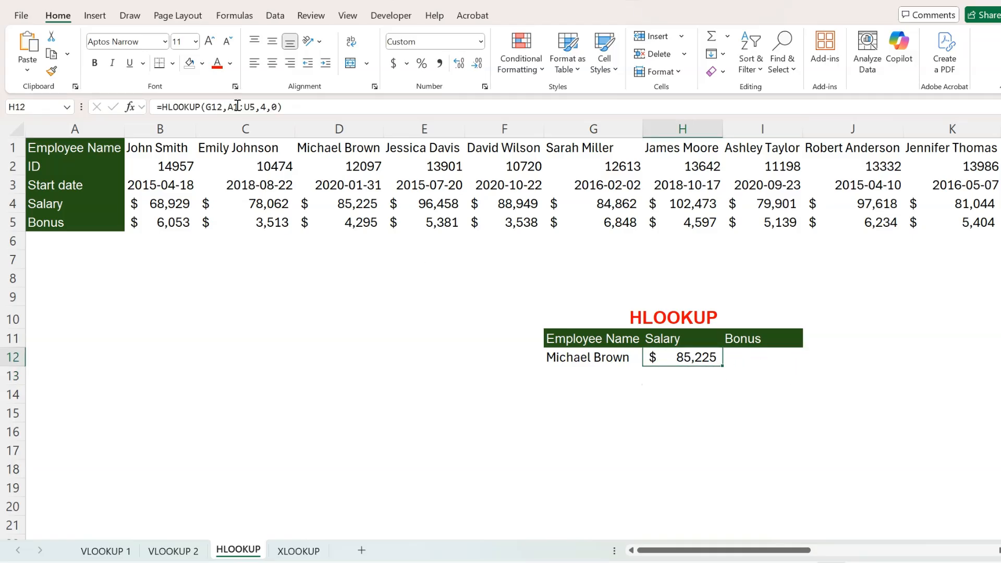
{"action": "left_click", "coordinate": [261, 107]}
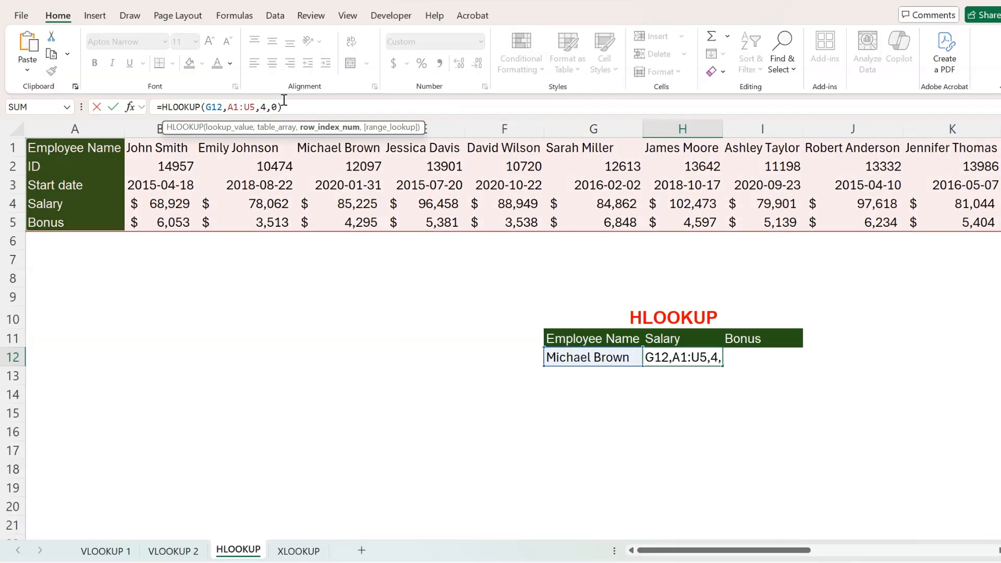
{"action": "type", "text": "{"}
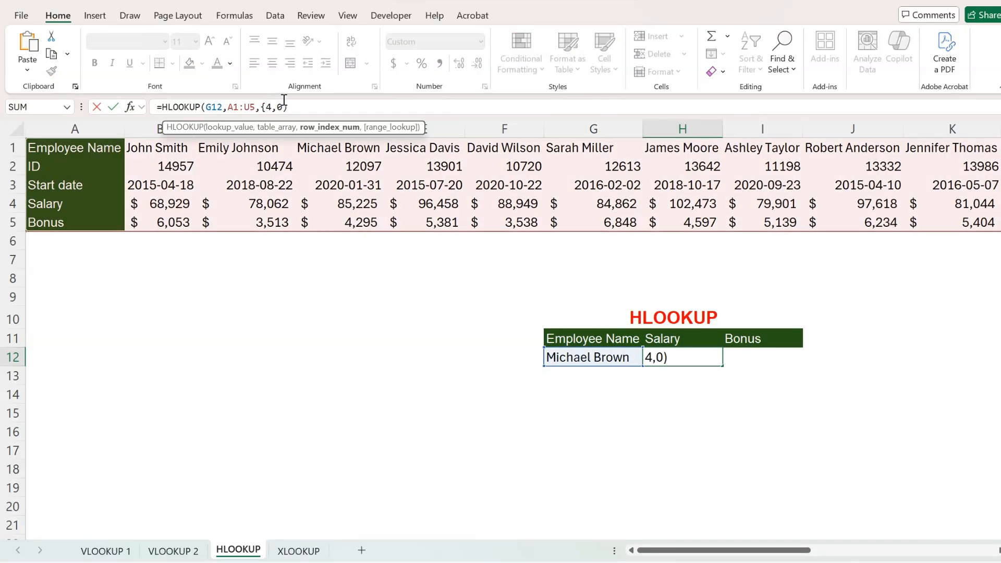
{"action": "key", "text": "Right"}
{"action": "type", "text": ",5}"}
{"action": "key", "text": "Return"}
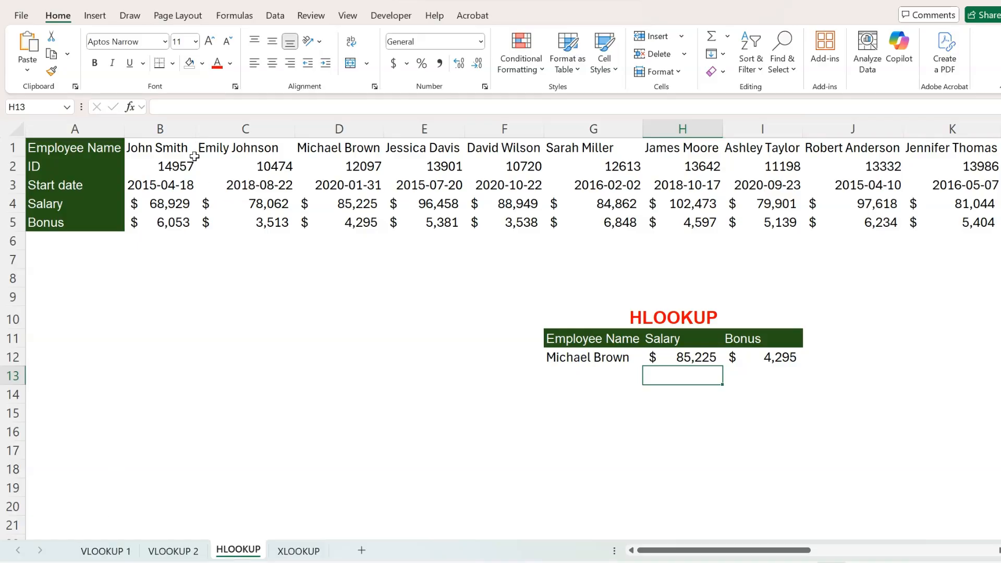
Open the VLOOKUP 2 sheet and examine where the Employee Name column sits relative to the ID and Salary columns.
{"action": "left_click", "coordinate": [117, 551]}
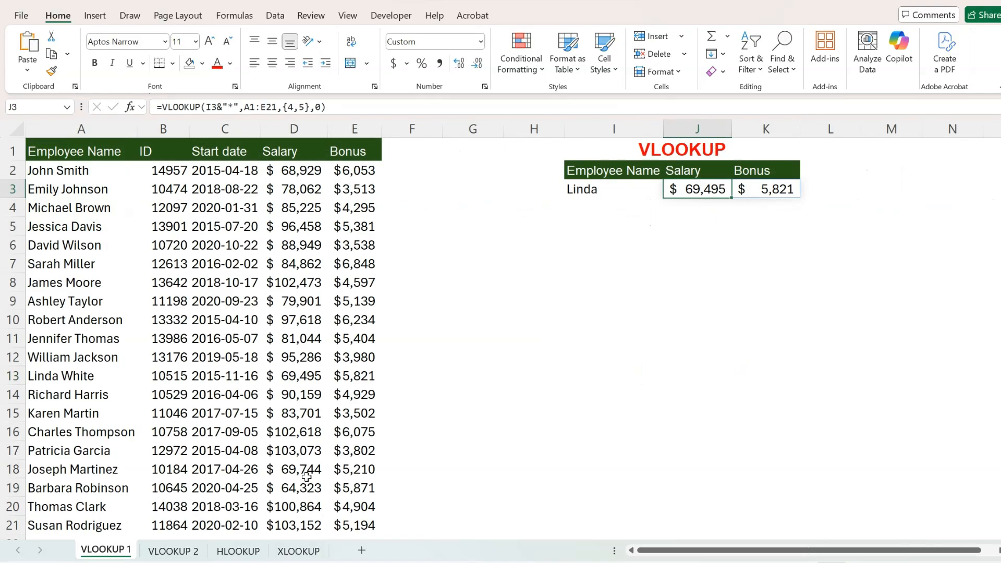
{"action": "left_click", "coordinate": [173, 551]}
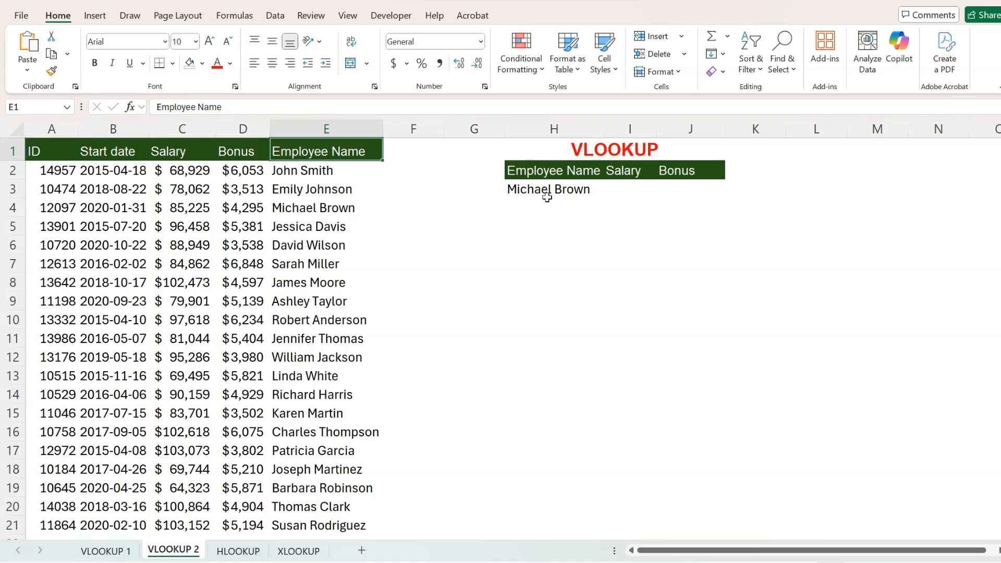
{"action": "left_click", "coordinate": [296, 177]}
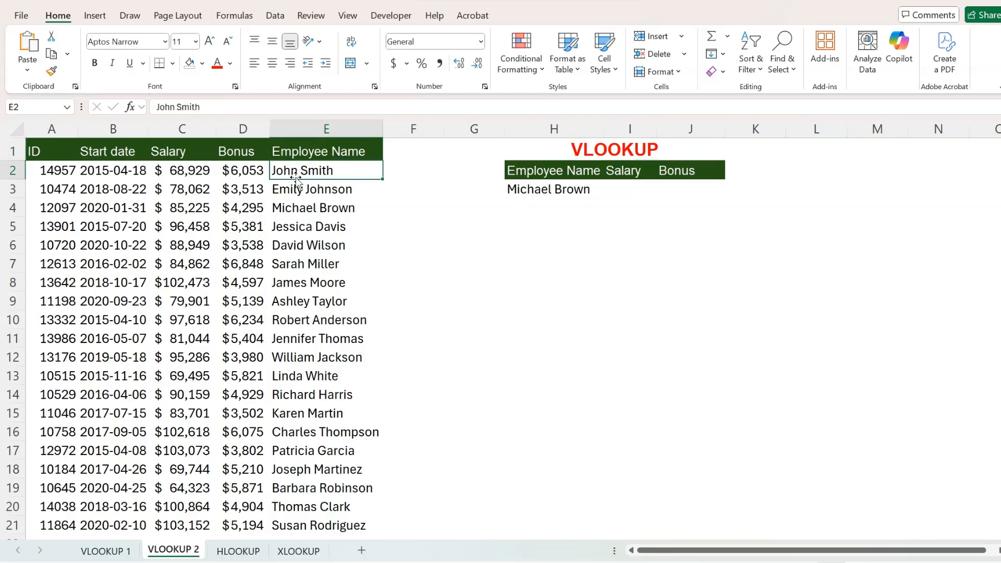
{"action": "left_click", "coordinate": [34, 145]}
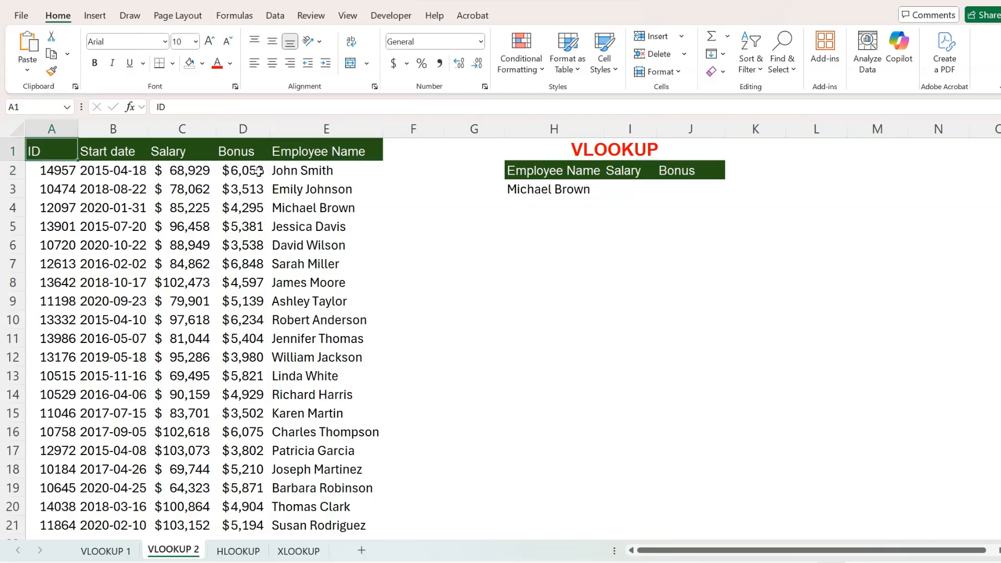
{"action": "left_click", "coordinate": [319, 130]}
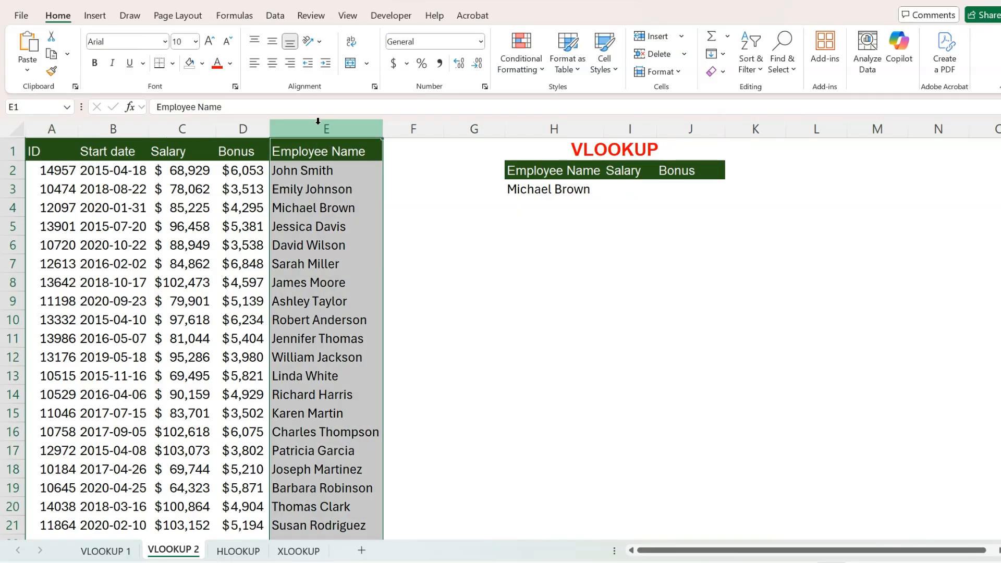
{"action": "left_click", "coordinate": [197, 171]}
Enter an exact-match VLOOKUP in I3 that looks up H3 in A1:E21 and returns column 3 for the salary.
{"action": "left_click", "coordinate": [620, 190]}
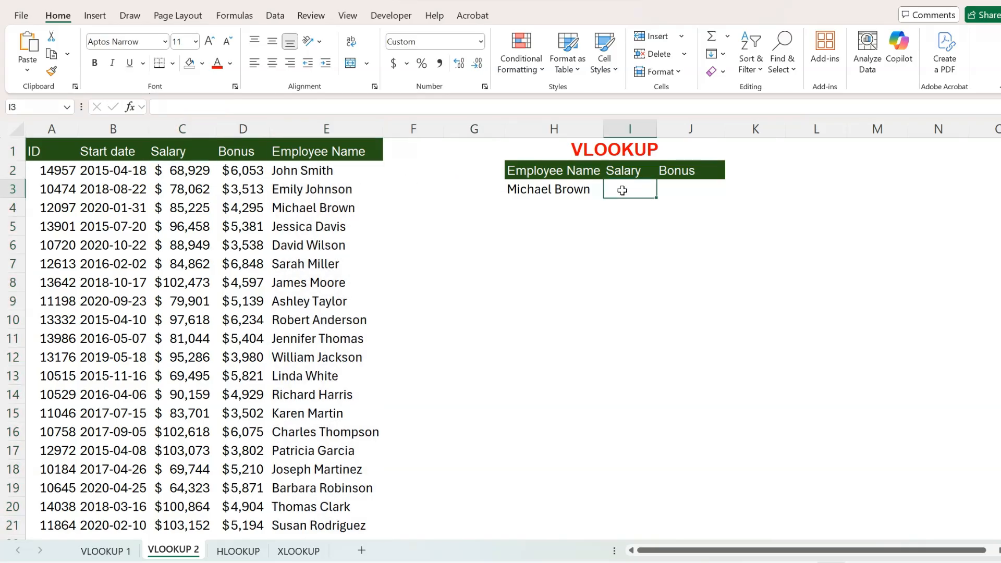
{"action": "type", "text": "=vl"}
{"action": "double_click", "coordinate": [642, 206]}
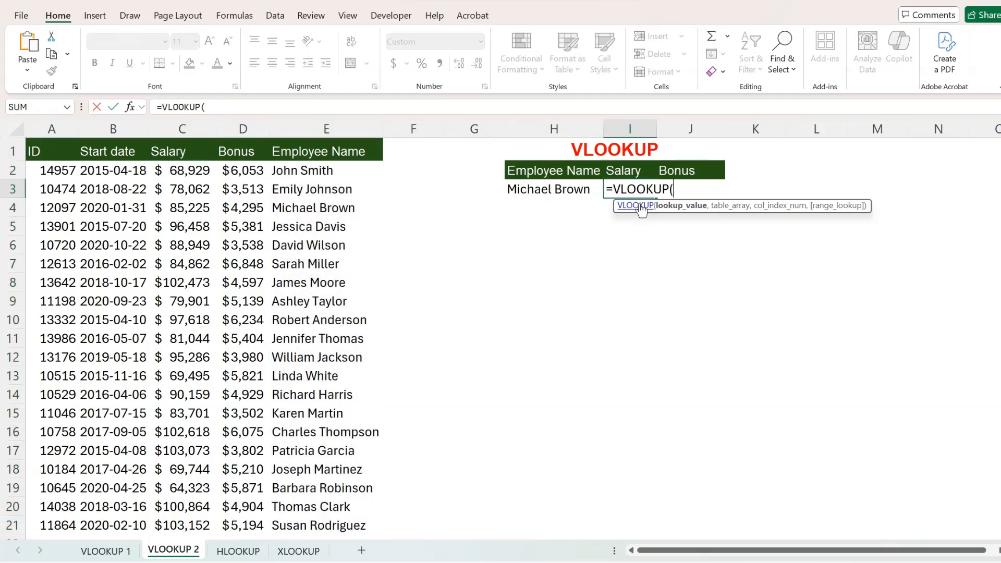
{"action": "left_click", "coordinate": [560, 190]}
{"action": "type", "text": ","}
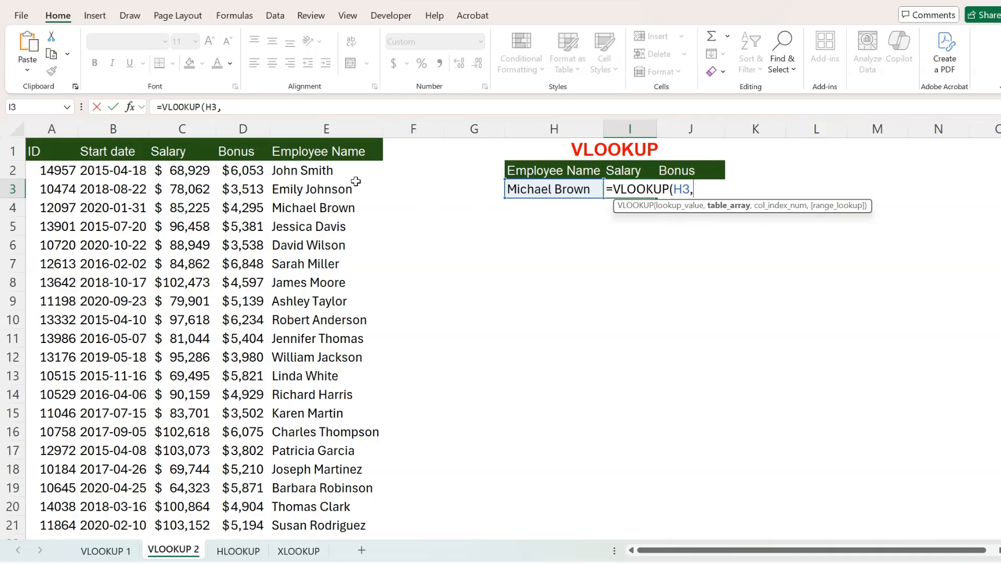
{"action": "left_click_drag", "start_coordinate": [331, 151], "coordinate": [16, 409]}
{"action": "scroll", "coordinate": [213, 249], "scroll_direction": "up", "scroll_amount": 2}
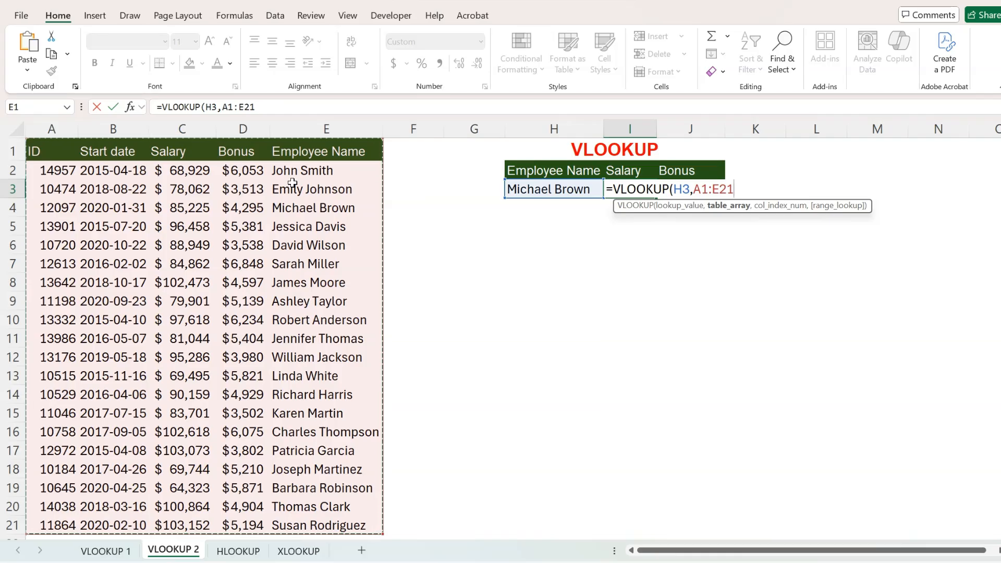
{"action": "type", "text": ","}
{"action": "type", "text": "3,0"}
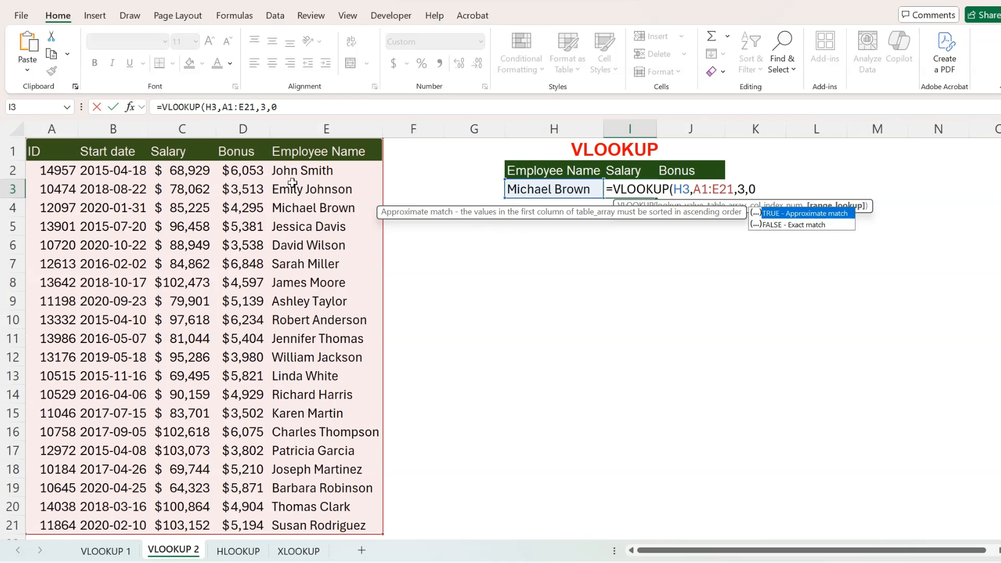
{"action": "key", "text": "Return"}
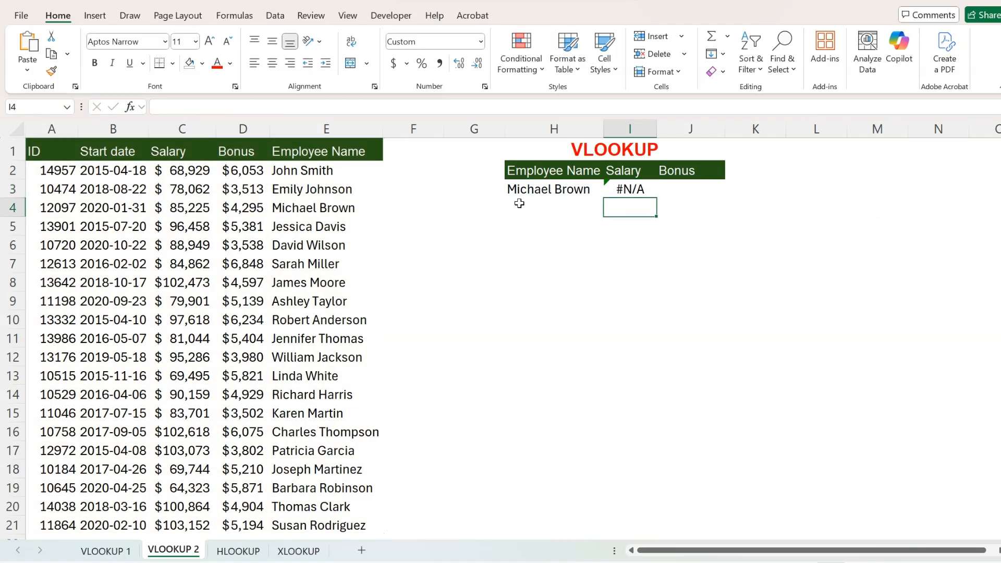
Examine the position of the Employee Name column relative to the ID, Start date, Salary and Bonus columns in the VLOOKUP 2 table.
{"action": "left_click", "coordinate": [332, 130]}
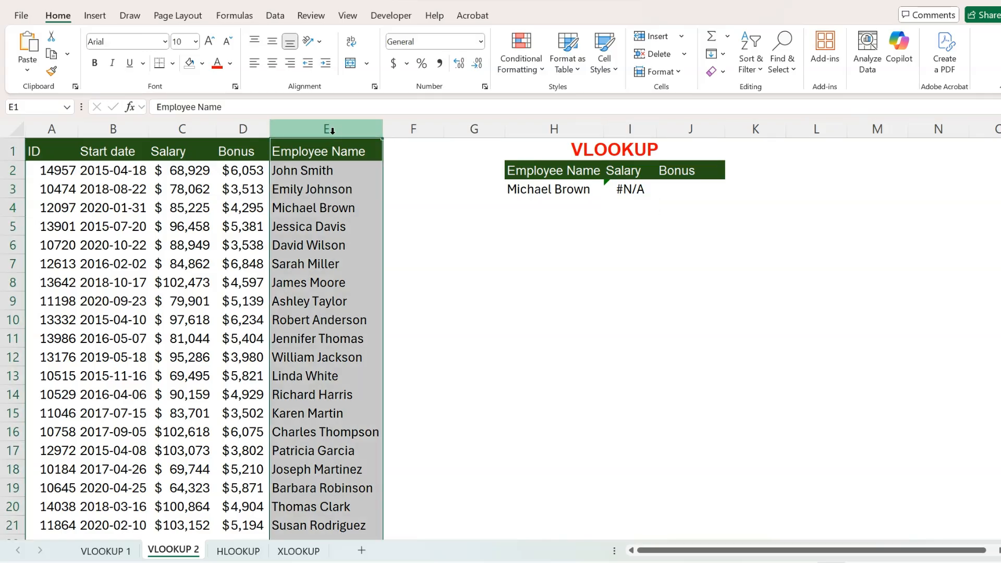
{"action": "left_click", "coordinate": [335, 168]}
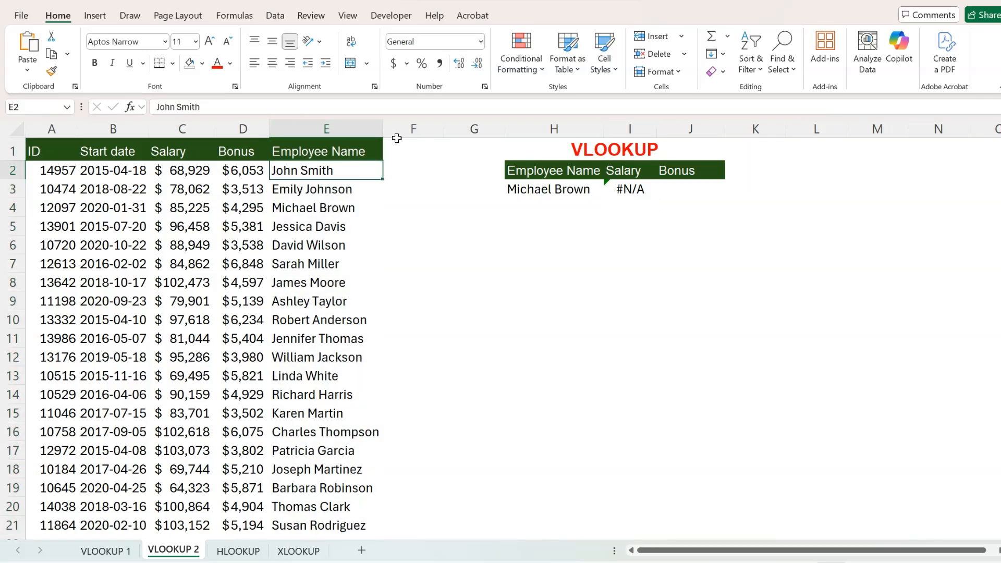
{"action": "left_click", "coordinate": [370, 129]}
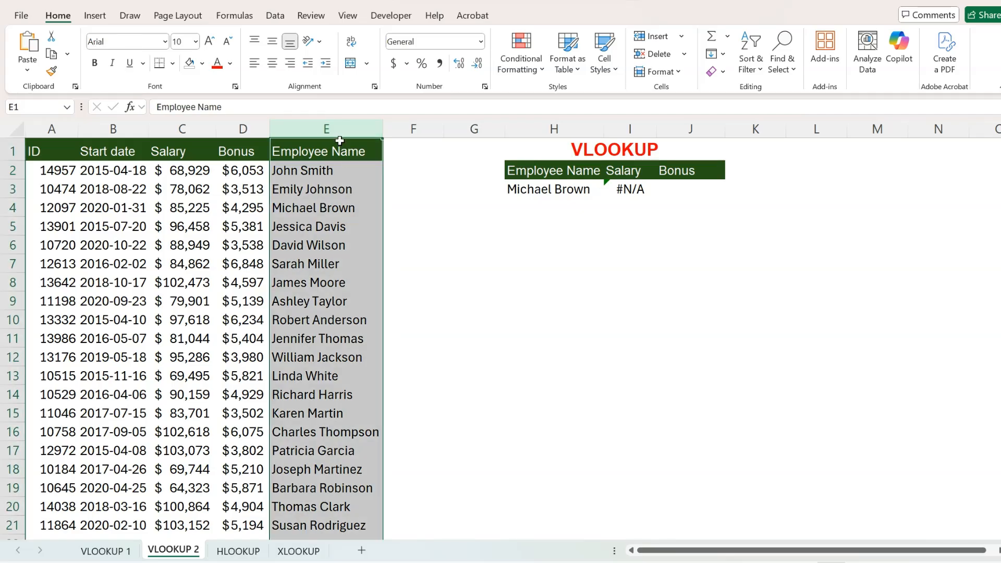
{"action": "left_click", "coordinate": [52, 129]}
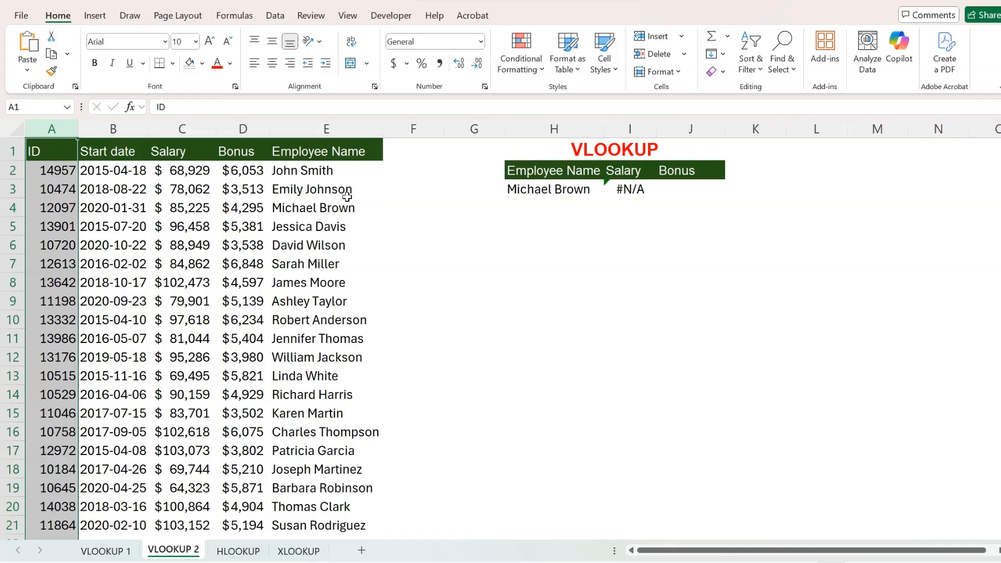
{"action": "left_click", "coordinate": [318, 168]}
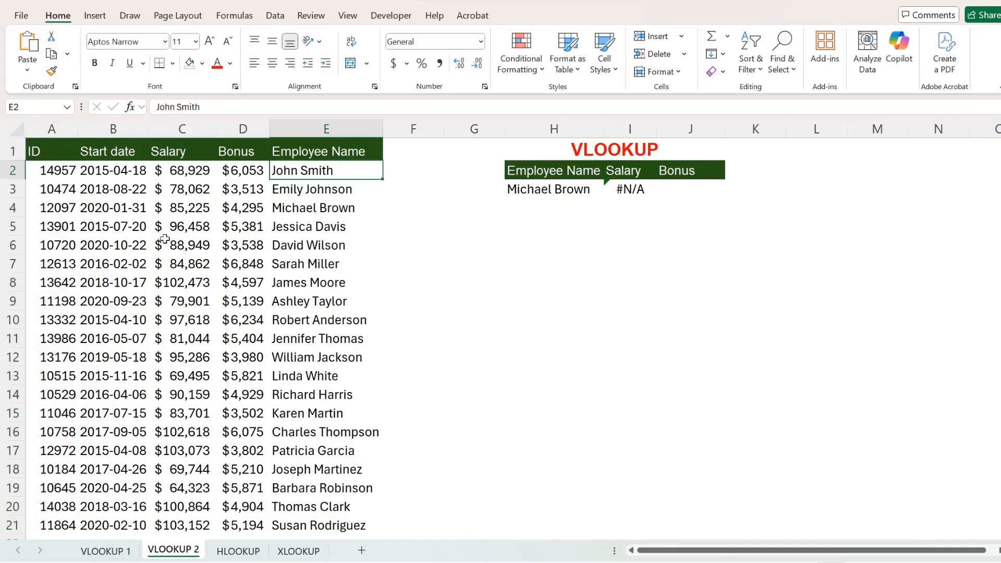
{"action": "left_click", "coordinate": [49, 128]}
{"action": "left_click", "coordinate": [106, 126]}
{"action": "left_click", "coordinate": [175, 128]}
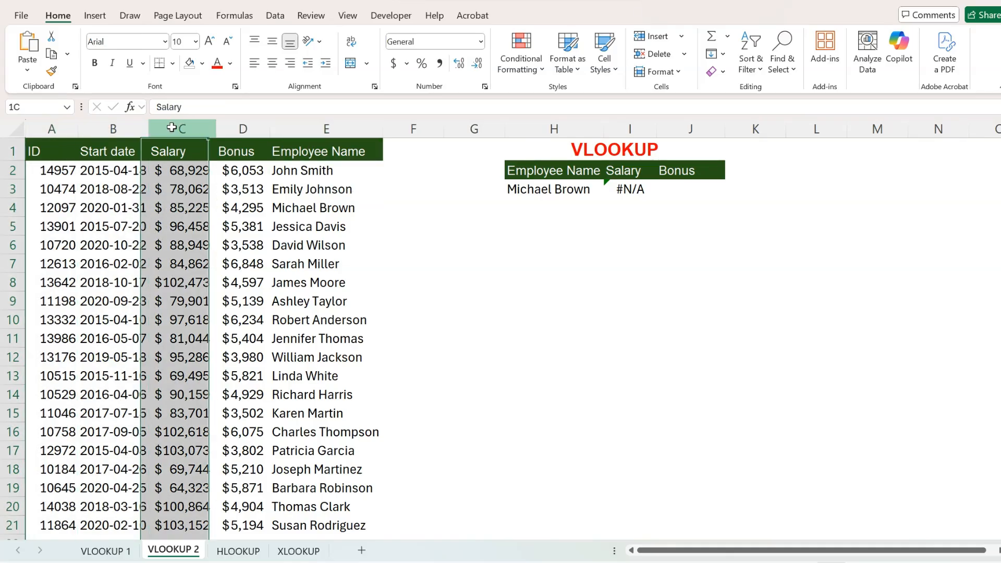
{"action": "left_click", "coordinate": [241, 128]}
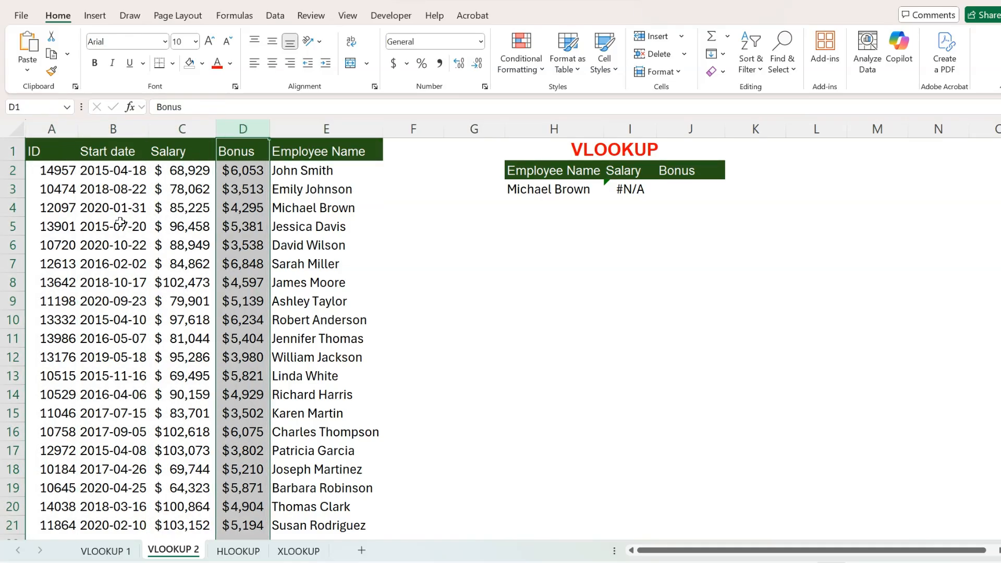
{"action": "left_click", "coordinate": [322, 123]}
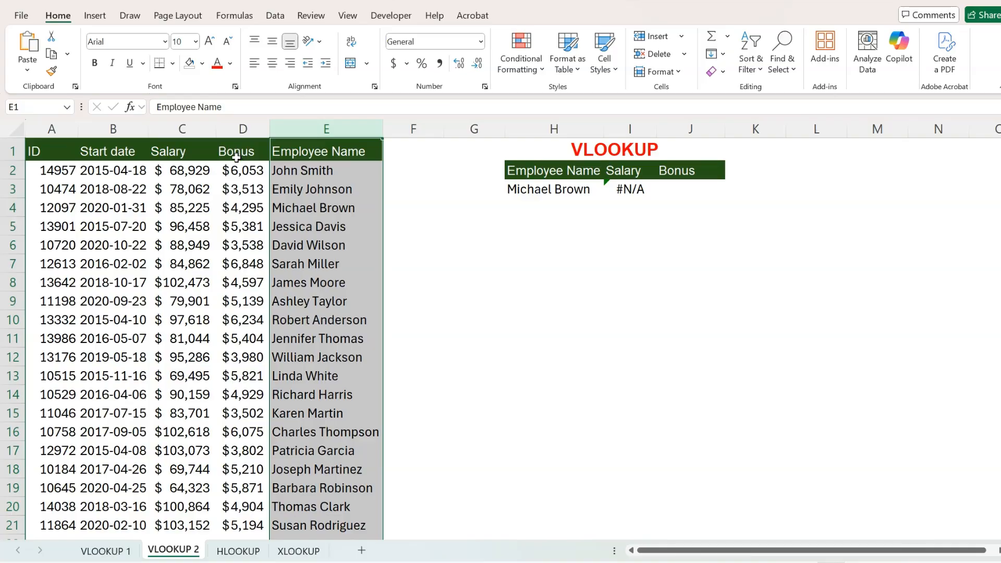
{"action": "left_click", "coordinate": [245, 204]}
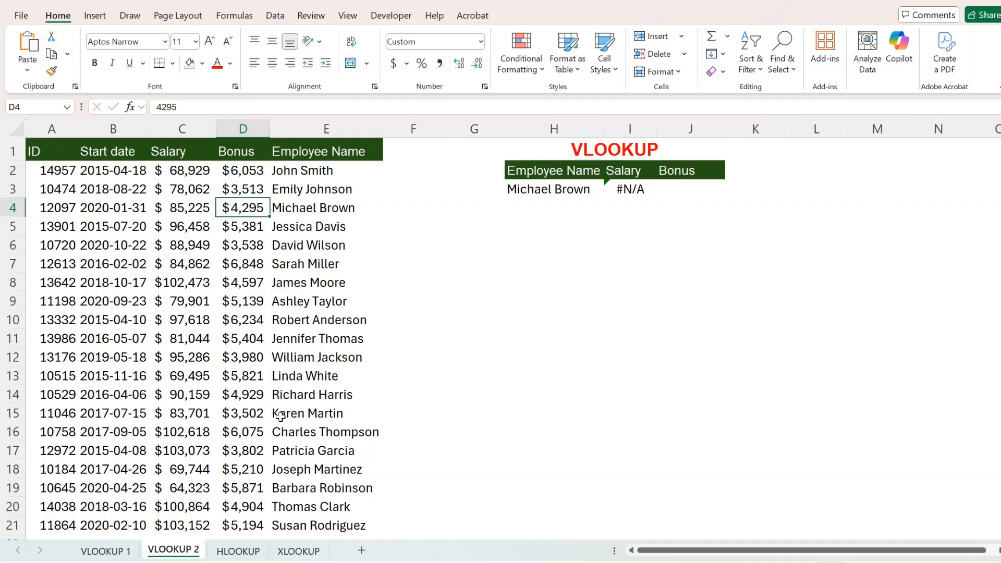
Open the XLOOKUP sheet and examine where its Employee Name column sits in the table.
{"action": "left_click", "coordinate": [300, 553]}
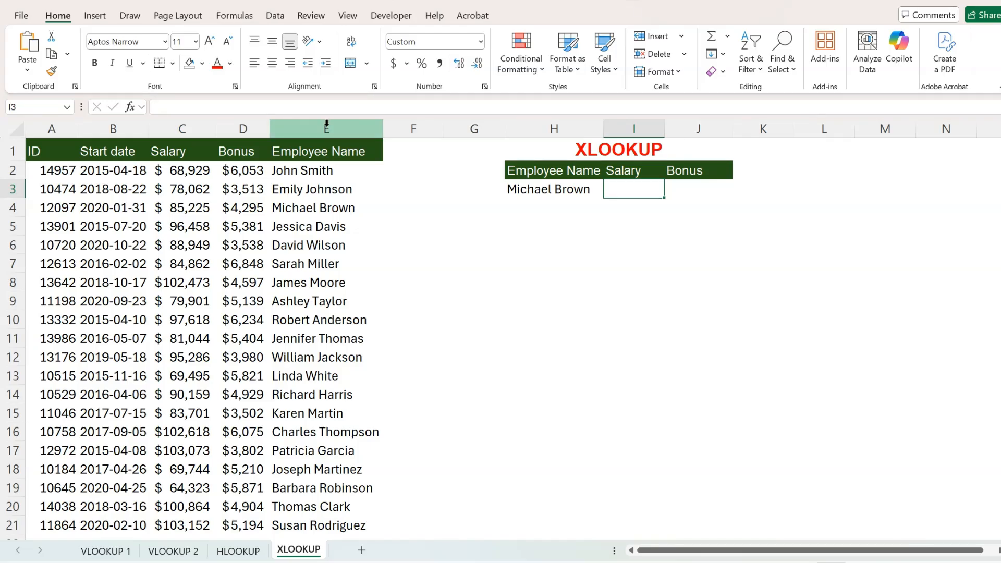
{"action": "left_click", "coordinate": [334, 151]}
{"action": "left_click", "coordinate": [303, 173]}
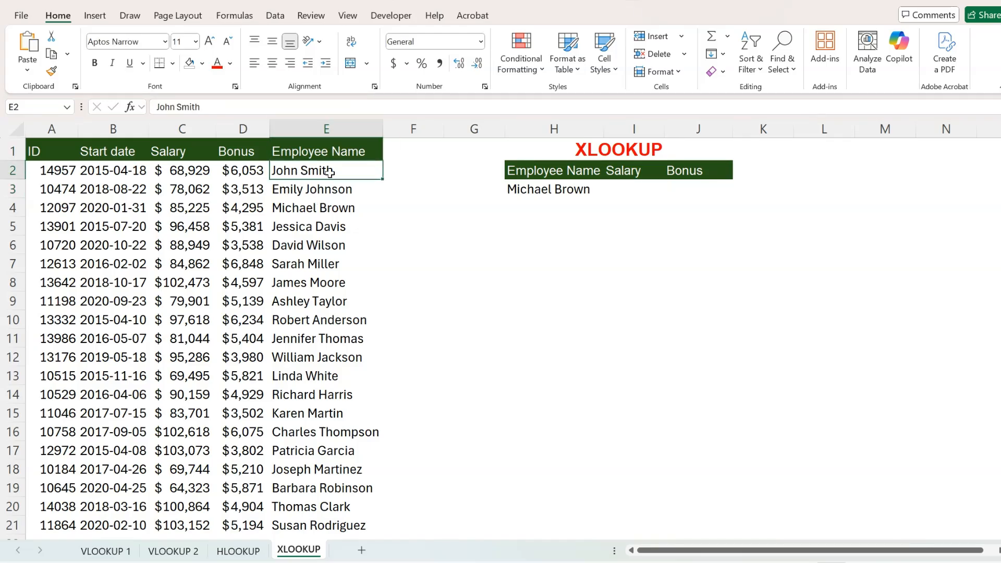
{"action": "left_click", "coordinate": [354, 204]}
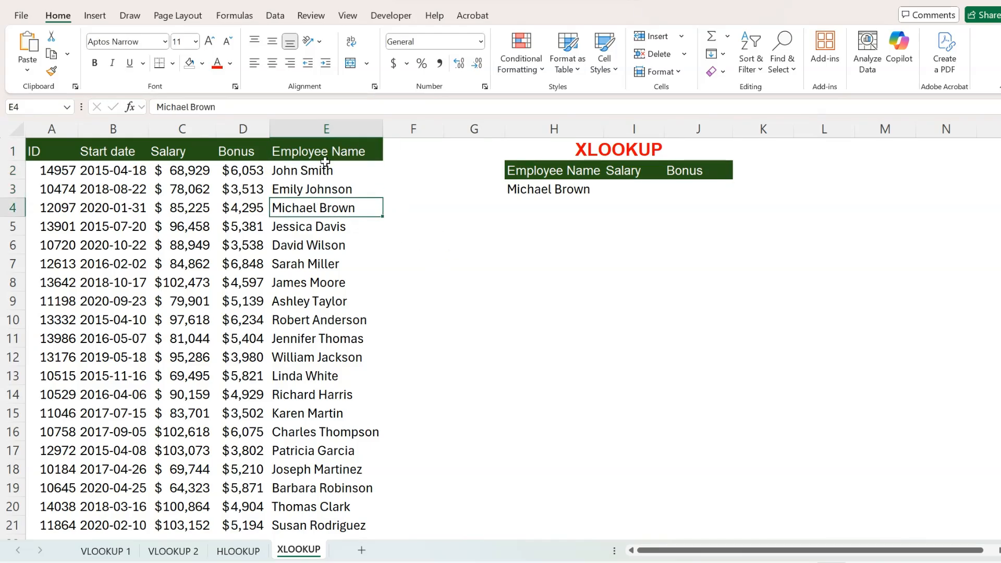
{"action": "left_click", "coordinate": [325, 129]}
{"action": "left_click", "coordinate": [315, 282]}
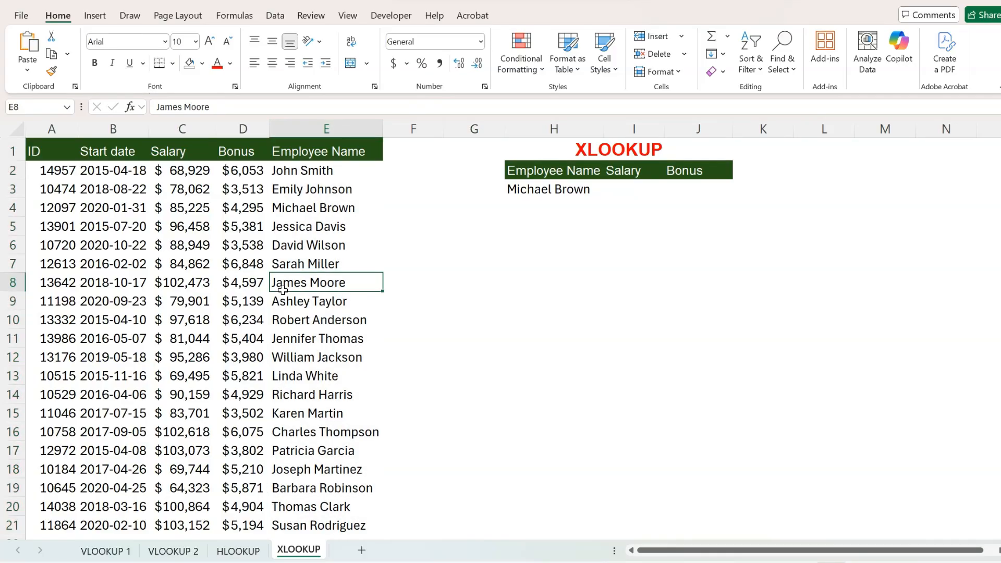
{"action": "left_click", "coordinate": [334, 125]}
{"action": "left_click", "coordinate": [307, 282]}
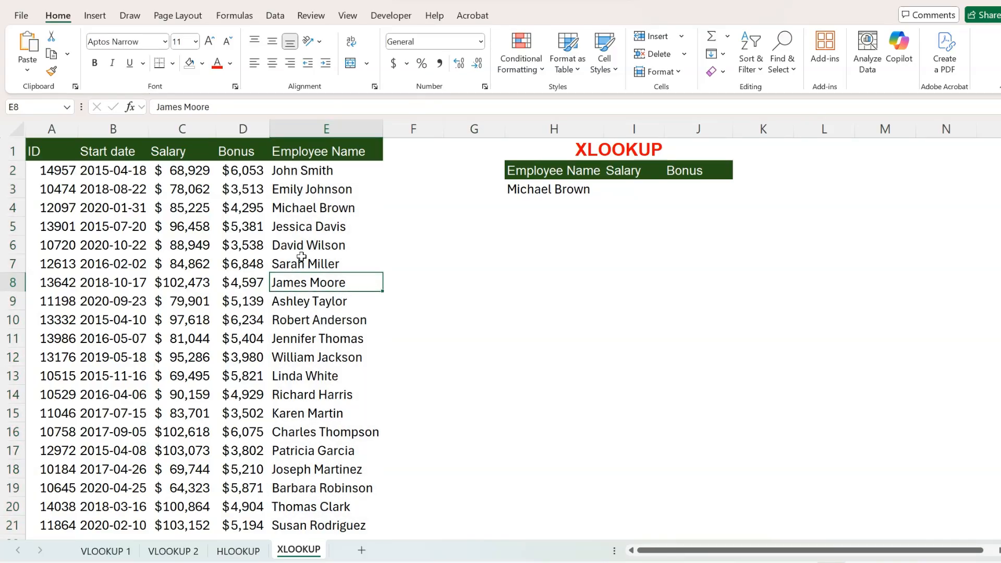
Enter an XLOOKUP in I3 that finds H3 in E1:E21, returns the salary from C1:C21, and gives 0 if not found.
{"action": "left_click", "coordinate": [613, 188]}
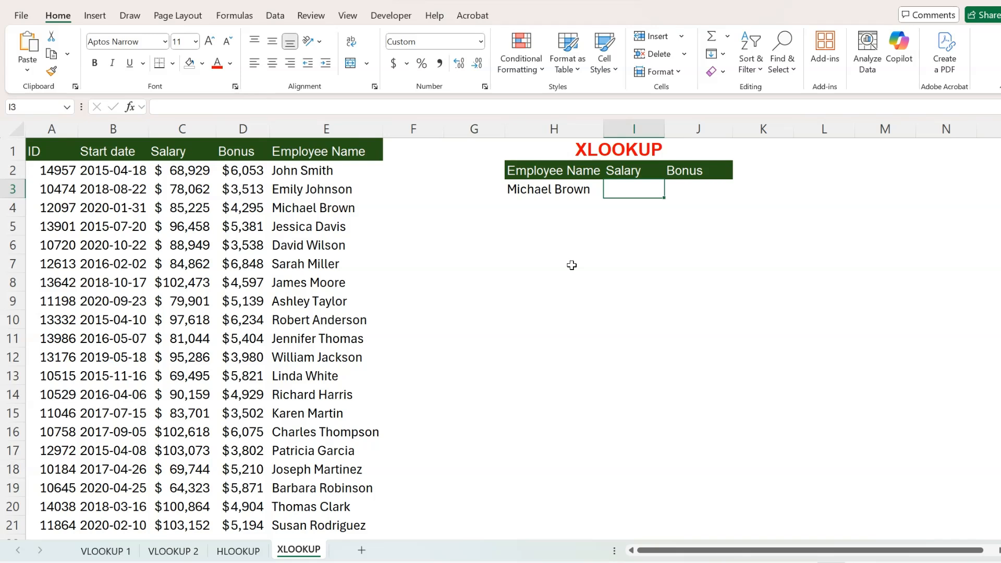
{"action": "type", "text": "=xl"}
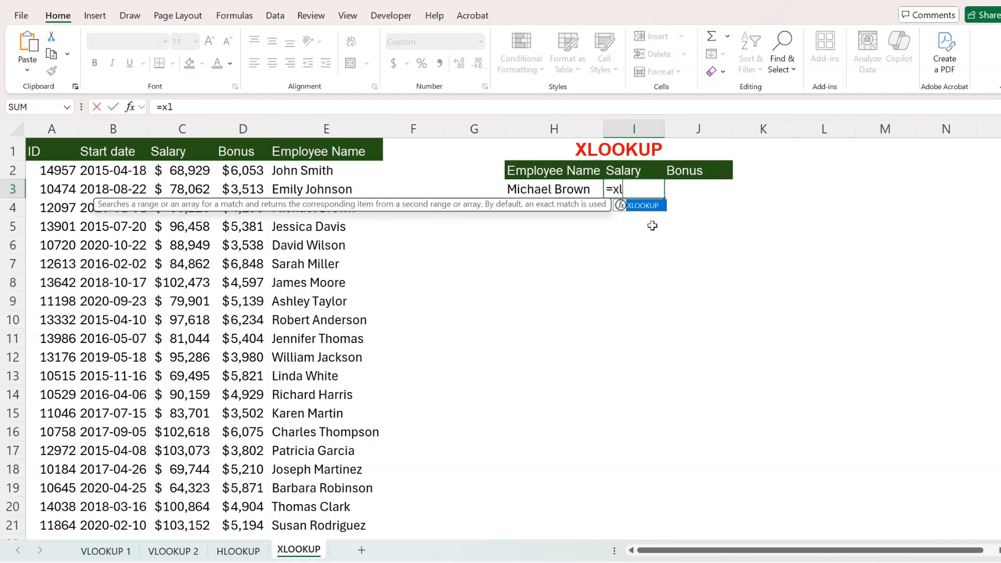
{"action": "double_click", "coordinate": [646, 204]}
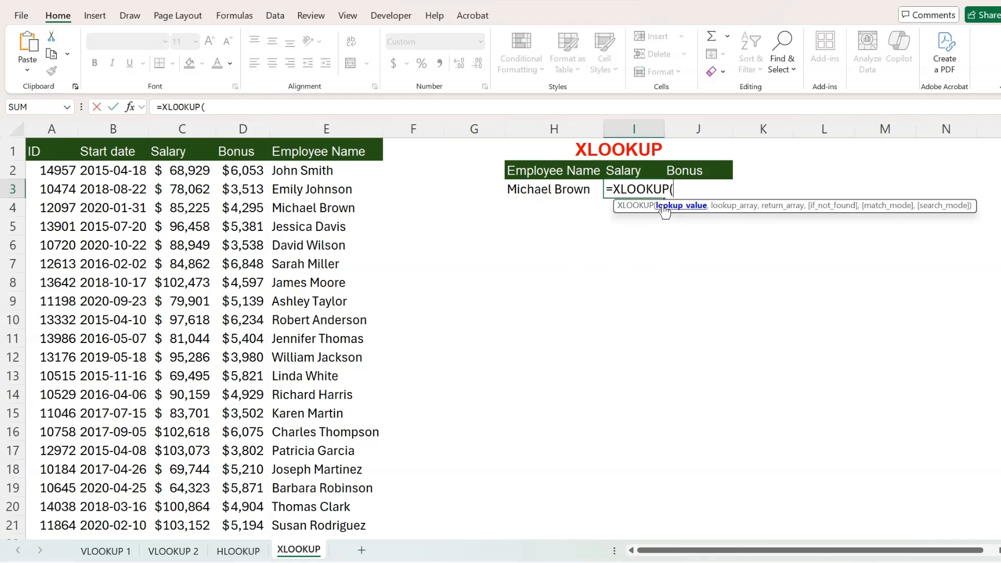
{"action": "left_click", "coordinate": [540, 189]}
{"action": "type", "text": ","}
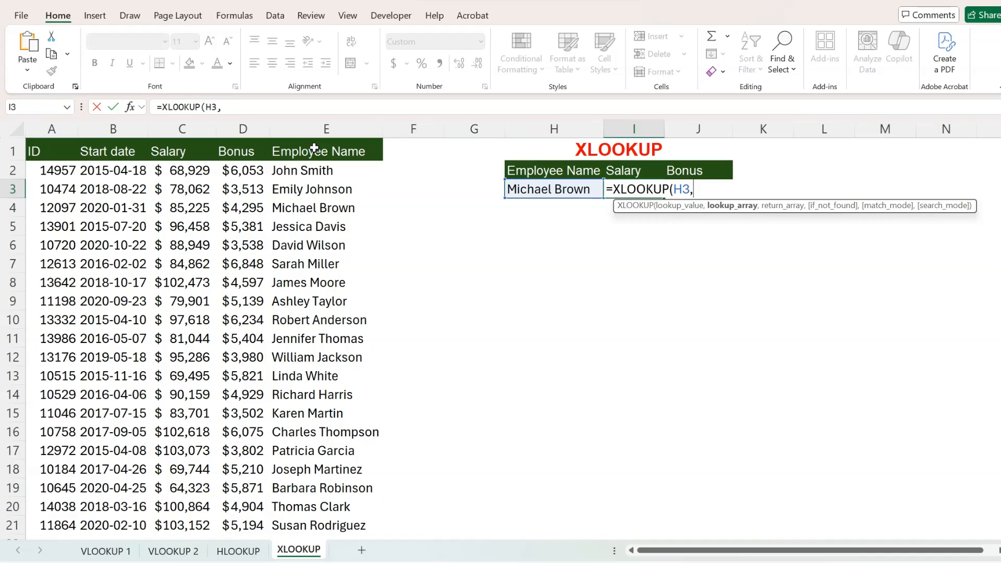
{"action": "left_click_drag", "start_coordinate": [315, 149], "coordinate": [321, 479]}
{"action": "type", "text": ","}
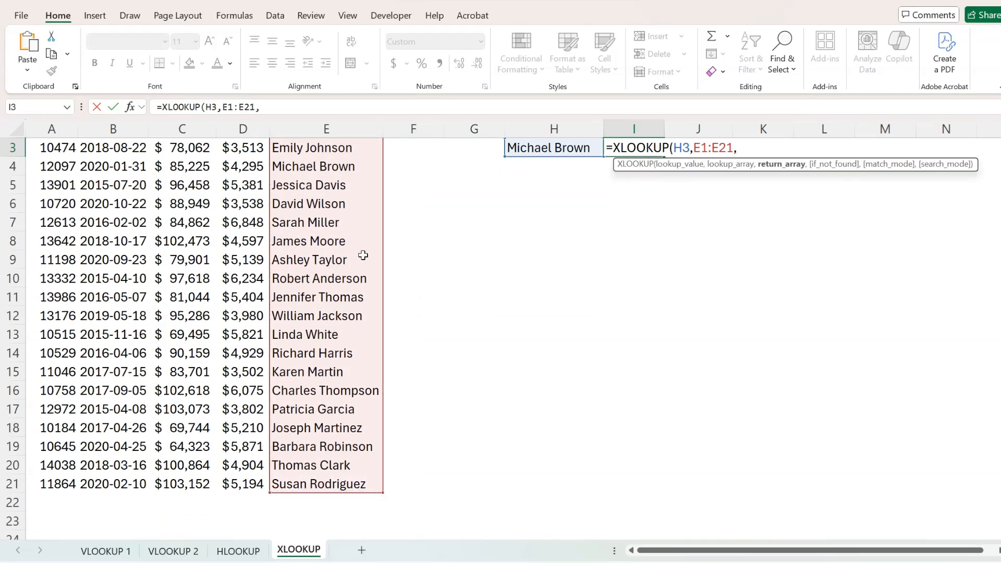
{"action": "scroll", "coordinate": [427, 235], "scroll_direction": "up", "scroll_amount": 1}
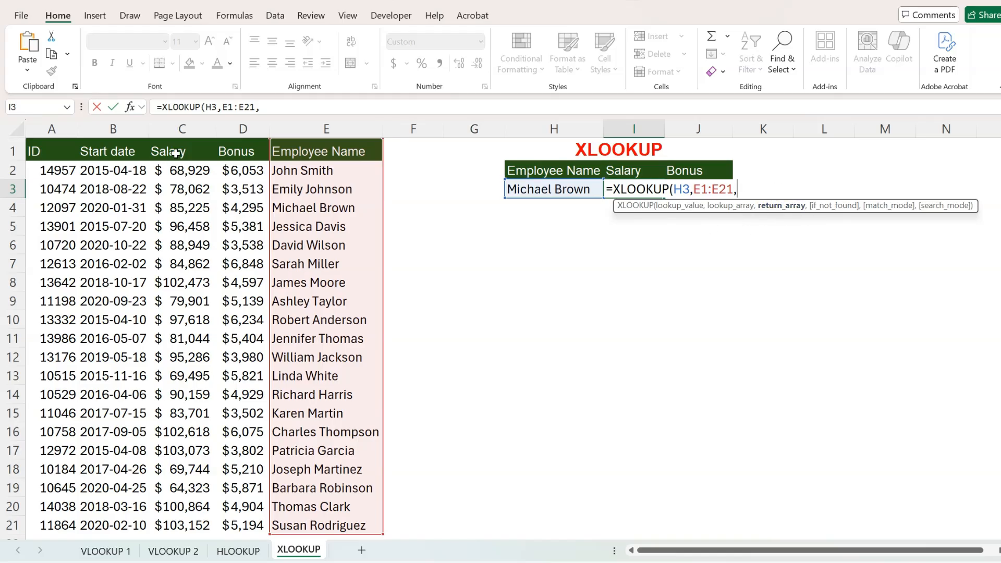
{"action": "left_click_drag", "start_coordinate": [180, 151], "coordinate": [183, 523]}
{"action": "type", "text": ","}
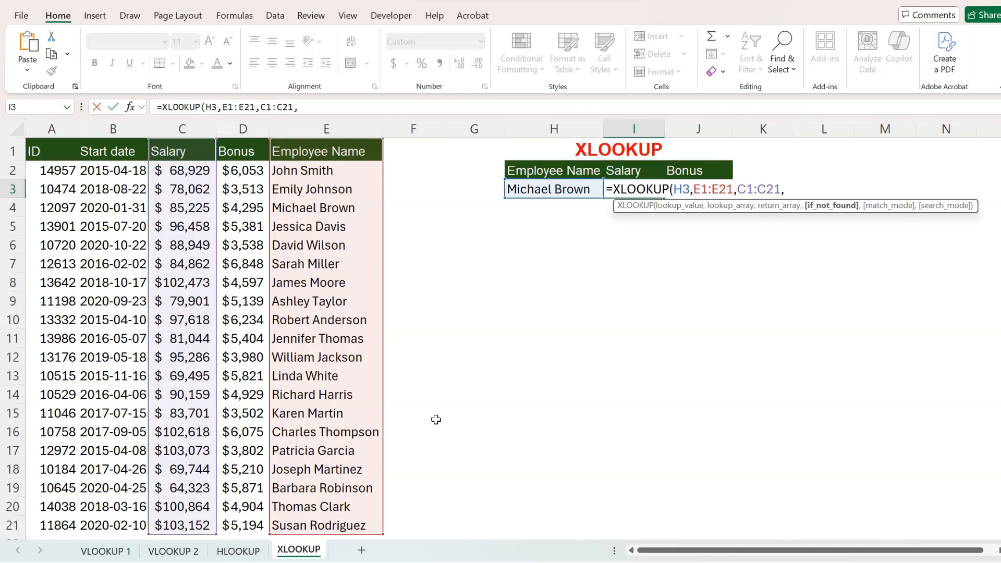
{"action": "type", "text": "0)"}
{"action": "key", "text": "Return"}
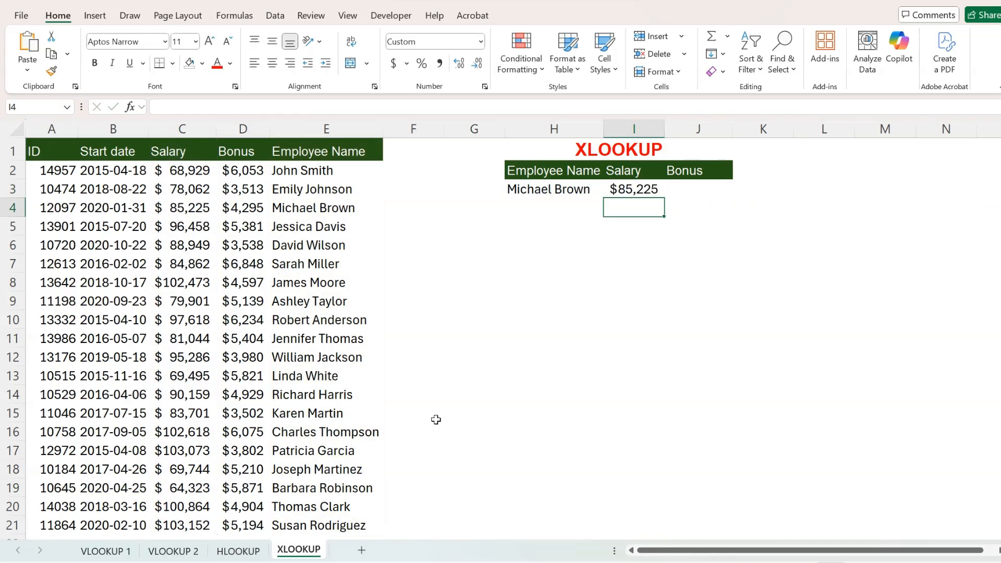
Review the salary XLOOKUP in I3 against the Employee Name and Salary columns and the Bonus cell J3.
{"action": "left_click", "coordinate": [624, 190]}
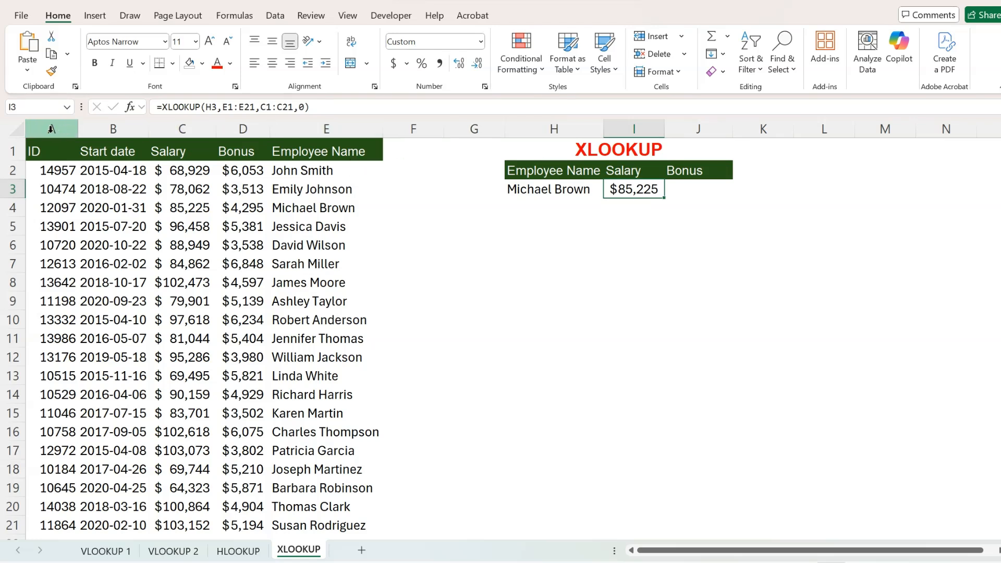
{"action": "left_click", "coordinate": [289, 170]}
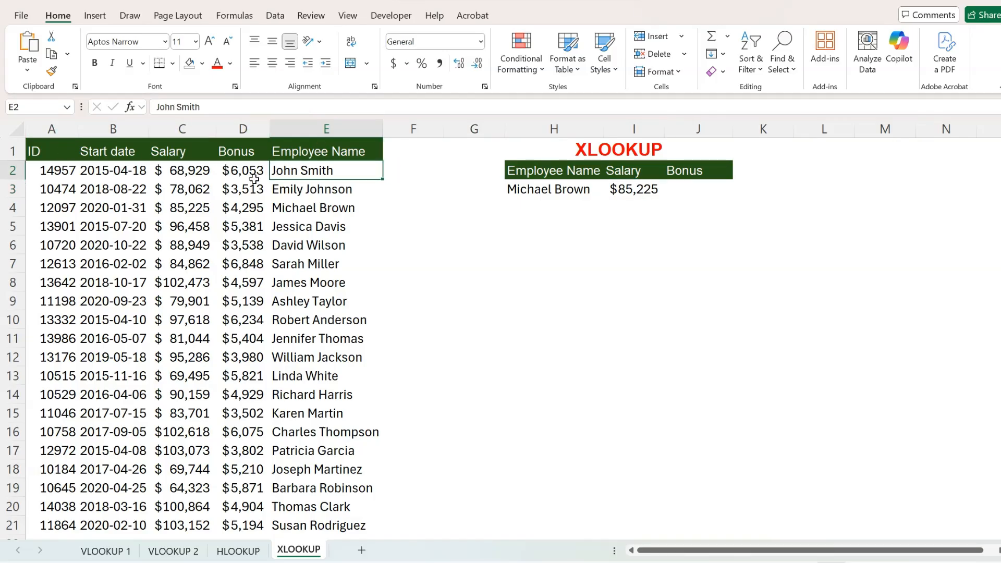
{"action": "left_click", "coordinate": [181, 128]}
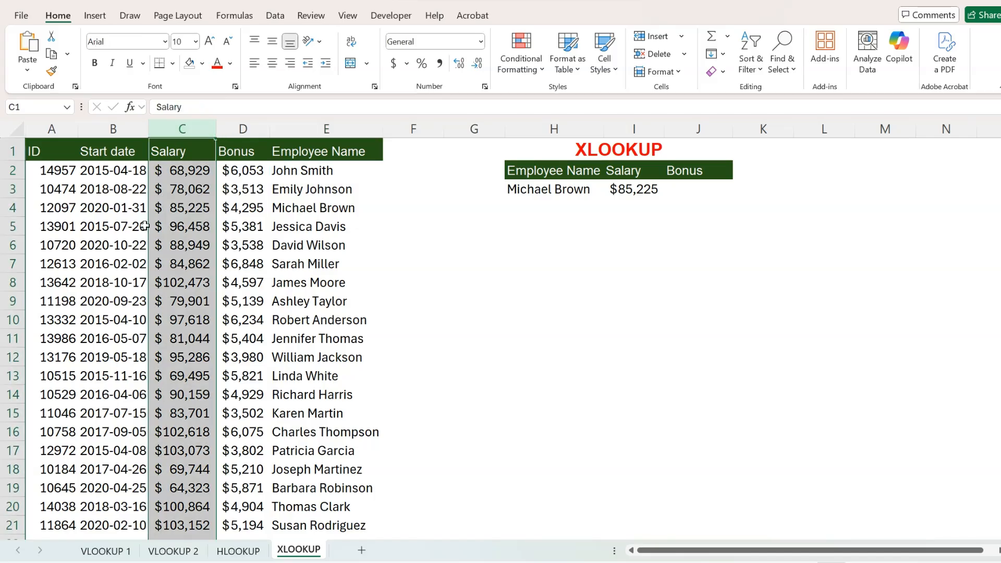
{"action": "left_click", "coordinate": [708, 188]}
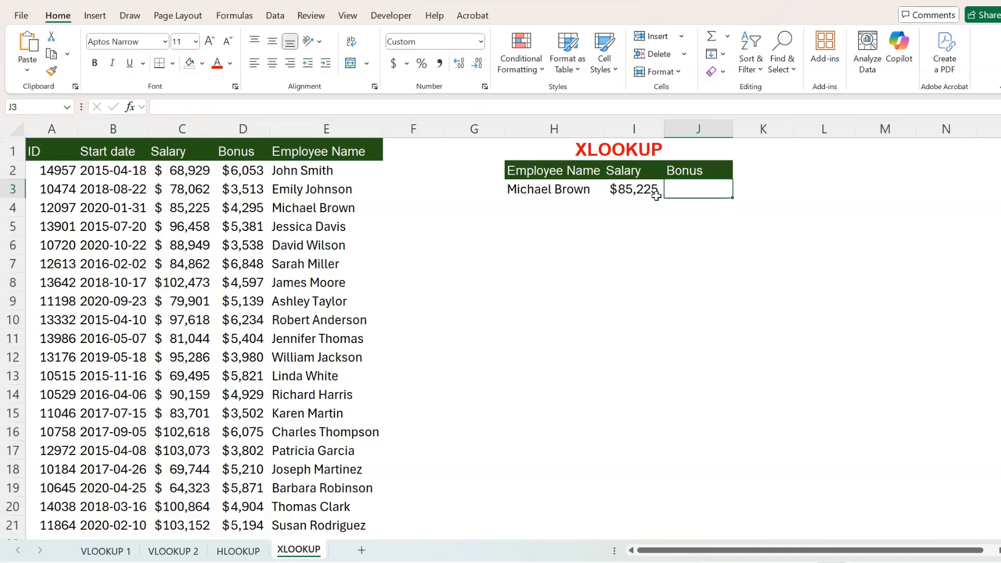
{"action": "left_click", "coordinate": [624, 185]}
{"action": "left_click", "coordinate": [703, 175]}
{"action": "left_click", "coordinate": [636, 194]}
{"action": "left_click", "coordinate": [718, 191]}
Copy the XLOOKUP formula from I3 into J3 and change its return range to D1:D21 for the bonus.
{"action": "left_click", "coordinate": [635, 190]}
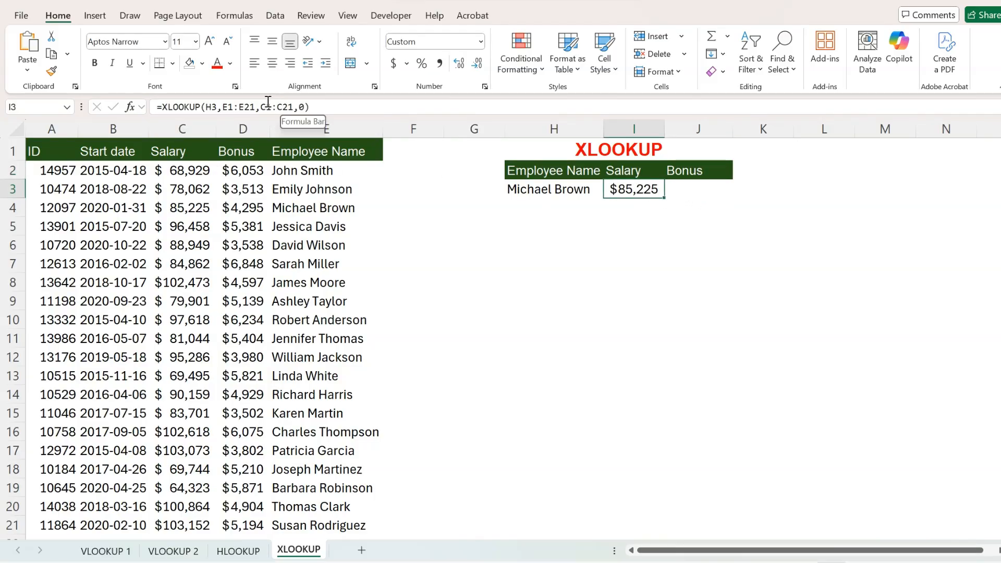
{"action": "left_click", "coordinate": [343, 106]}
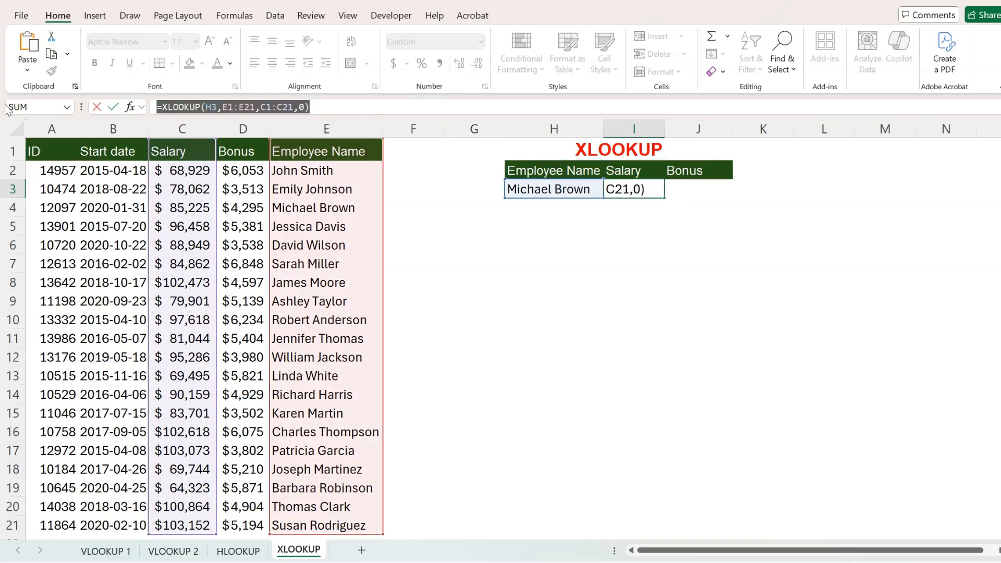
{"action": "key", "text": "Escape"}
{"action": "left_click", "coordinate": [693, 188]}
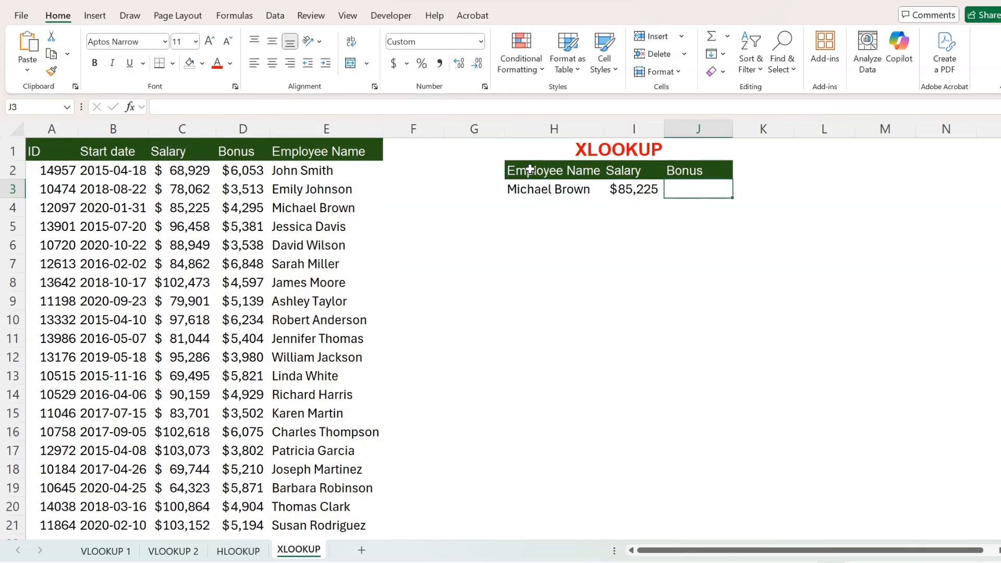
{"action": "left_click", "coordinate": [275, 106]}
{"action": "type", "text": "=XLOOKUP(H3,E1:E21,C1:C21,0)"}
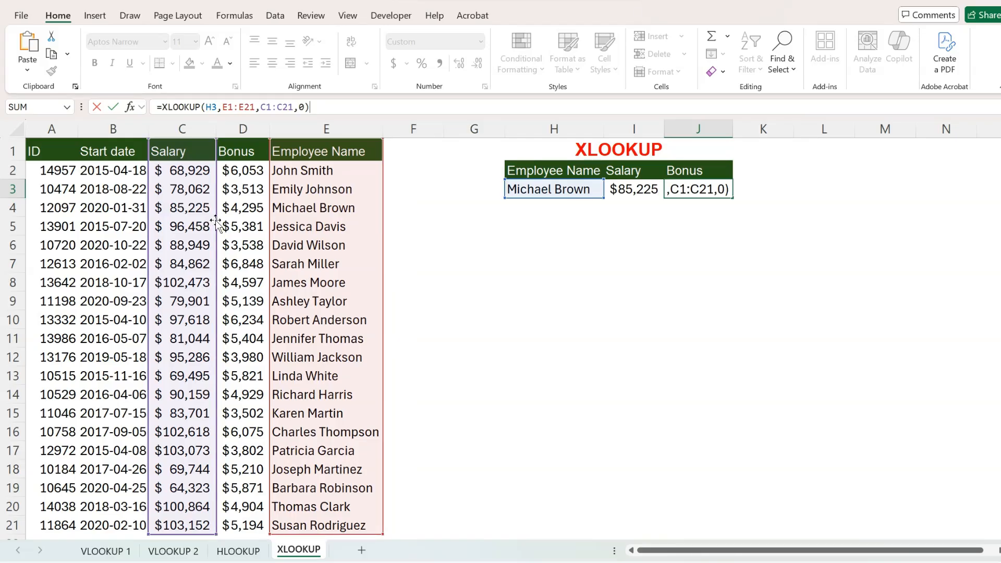
{"action": "left_click_drag", "start_coordinate": [216, 223], "coordinate": [236, 224]}
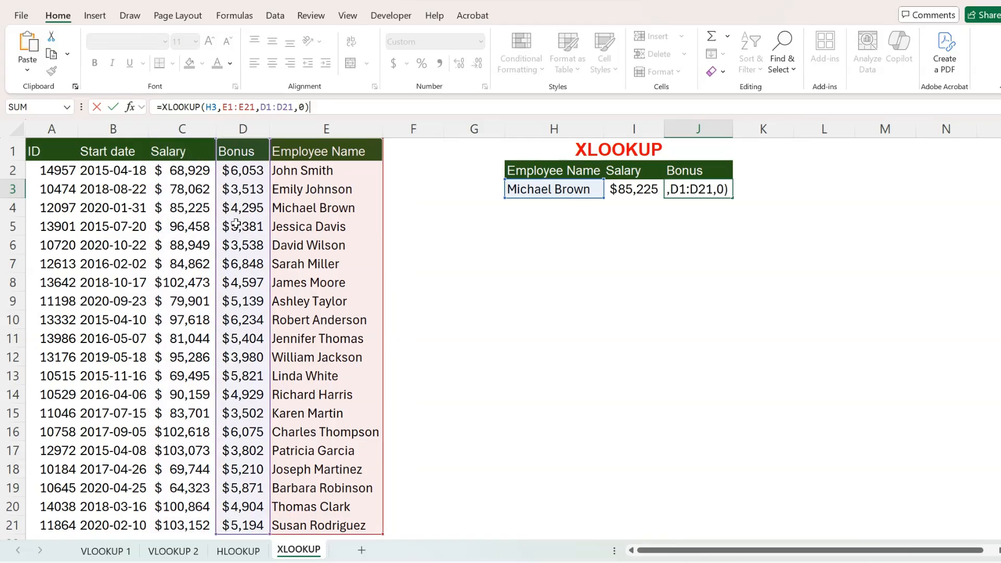
{"action": "key", "text": "Return"}
{"action": "left_click", "coordinate": [707, 188]}
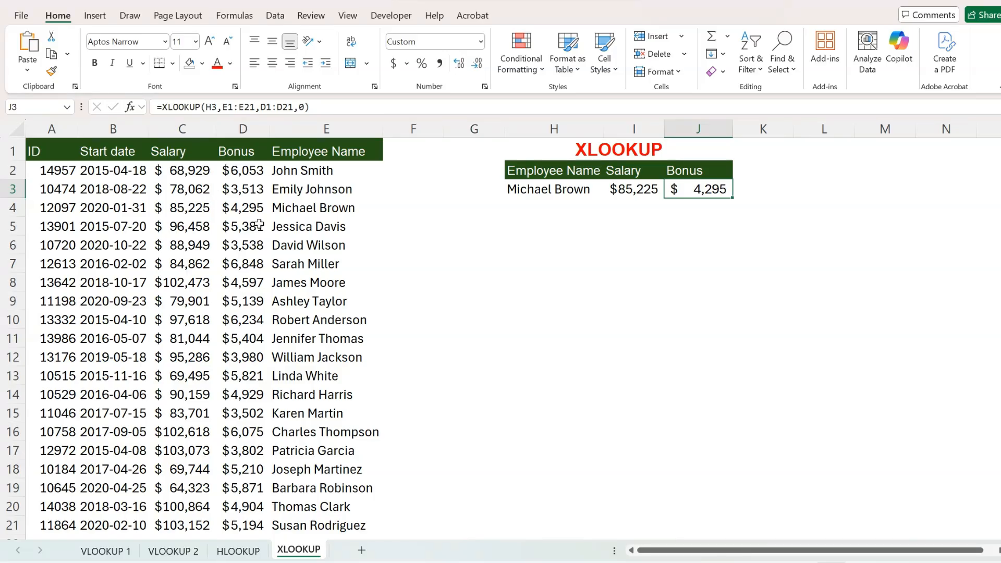
{"action": "left_click", "coordinate": [188, 192]}
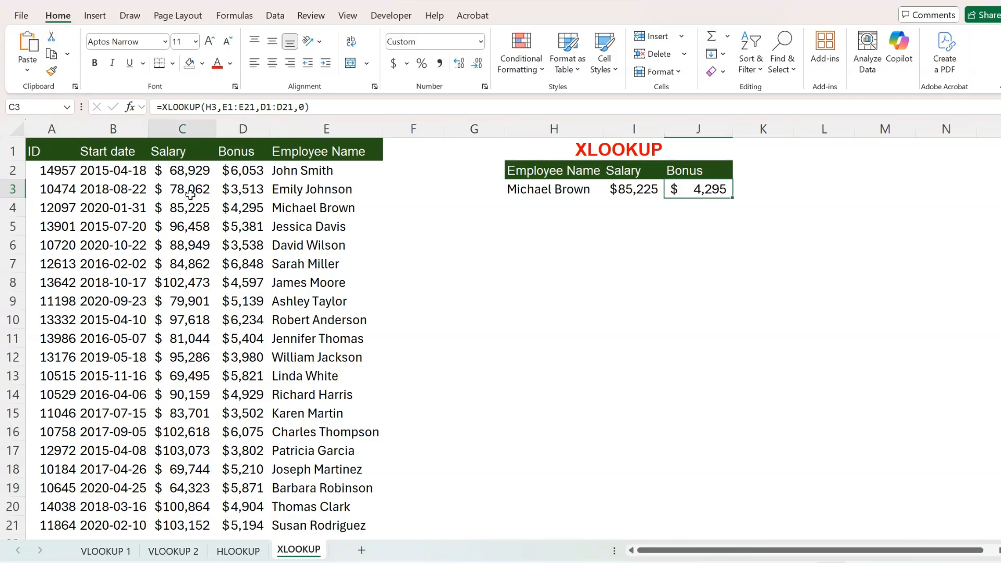
{"action": "left_click", "coordinate": [273, 263]}
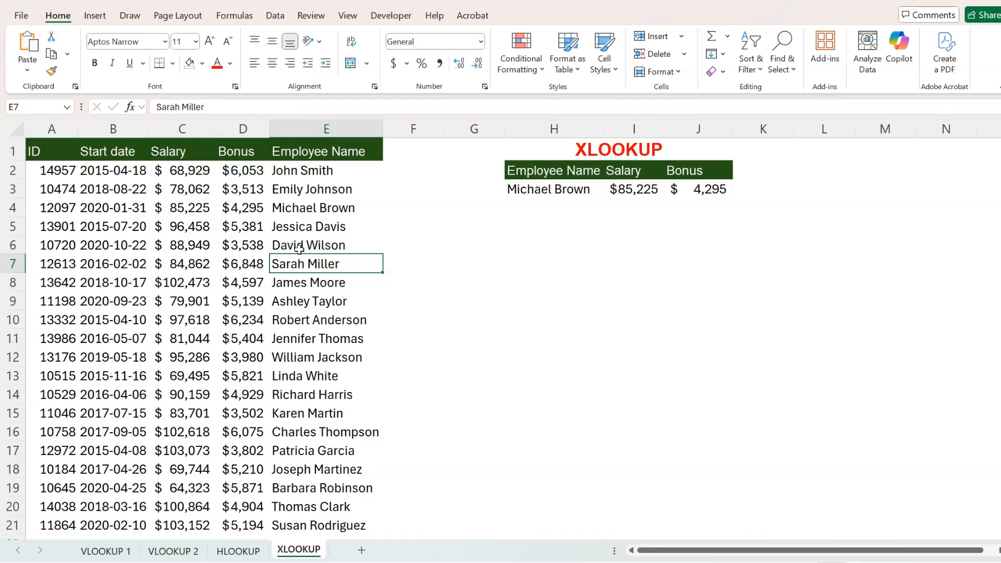